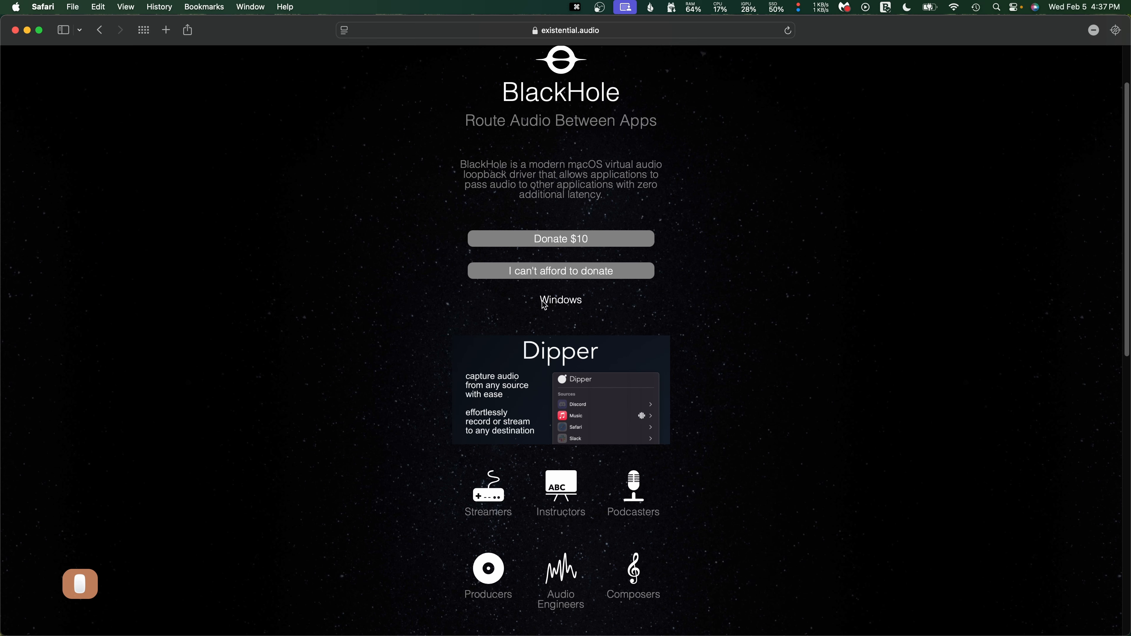
# - View the $10 BlackHole donation checkout, go back, and choose the option for those who can't afford to donate
pyautogui.click(570, 242)
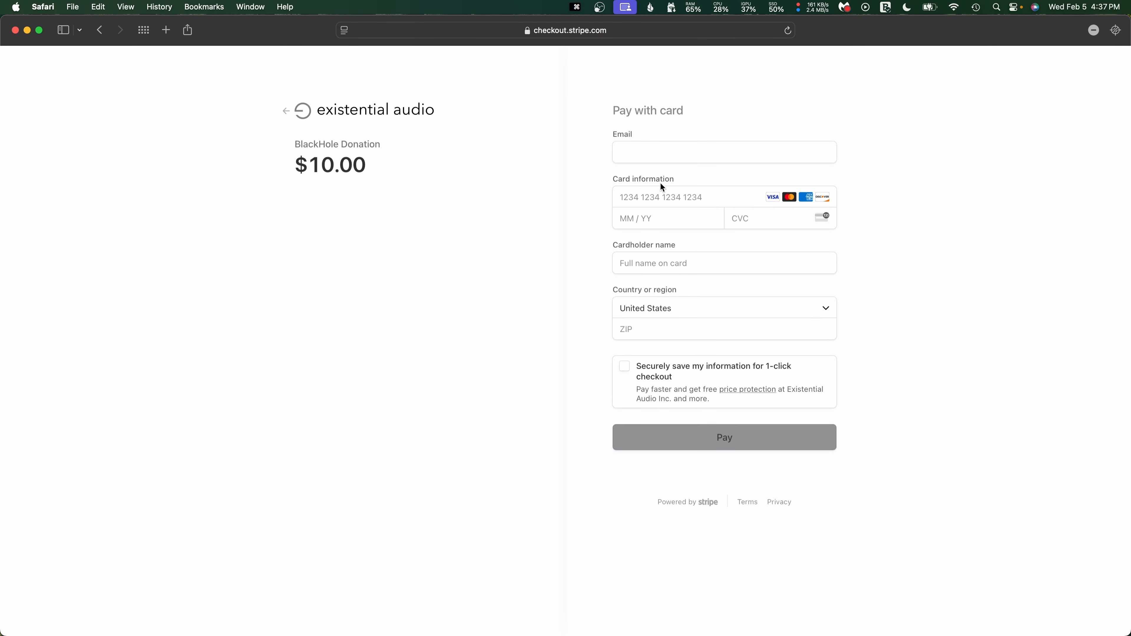
pyautogui.click(99, 30)
pyautogui.click(562, 273)
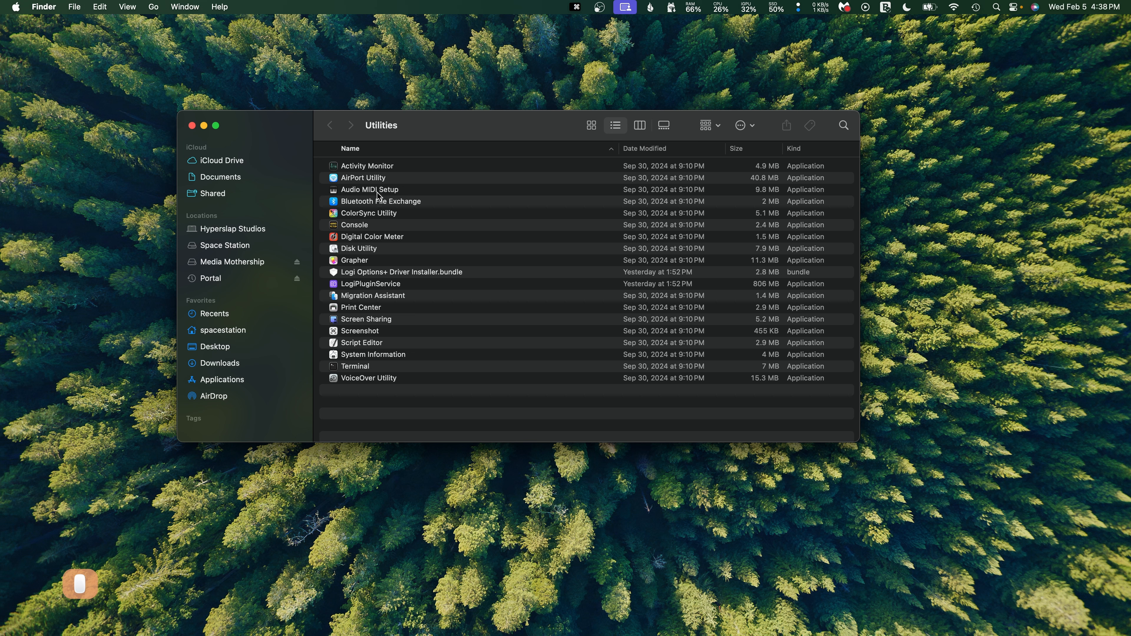
# - Launch Audio MIDI Setup from the Utilities folder and reposition its Audio Devices window
pyautogui.click(378, 190)
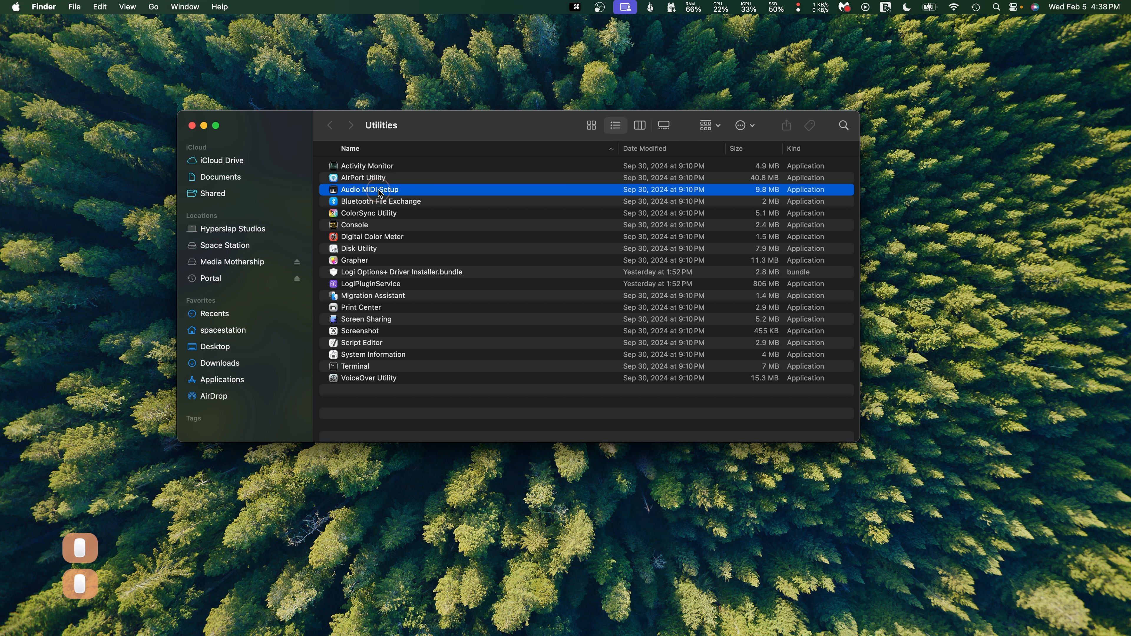
pyautogui.doubleClick(378, 191)
pyautogui.moveTo(210, 96); pyautogui.dragTo(352, 102)
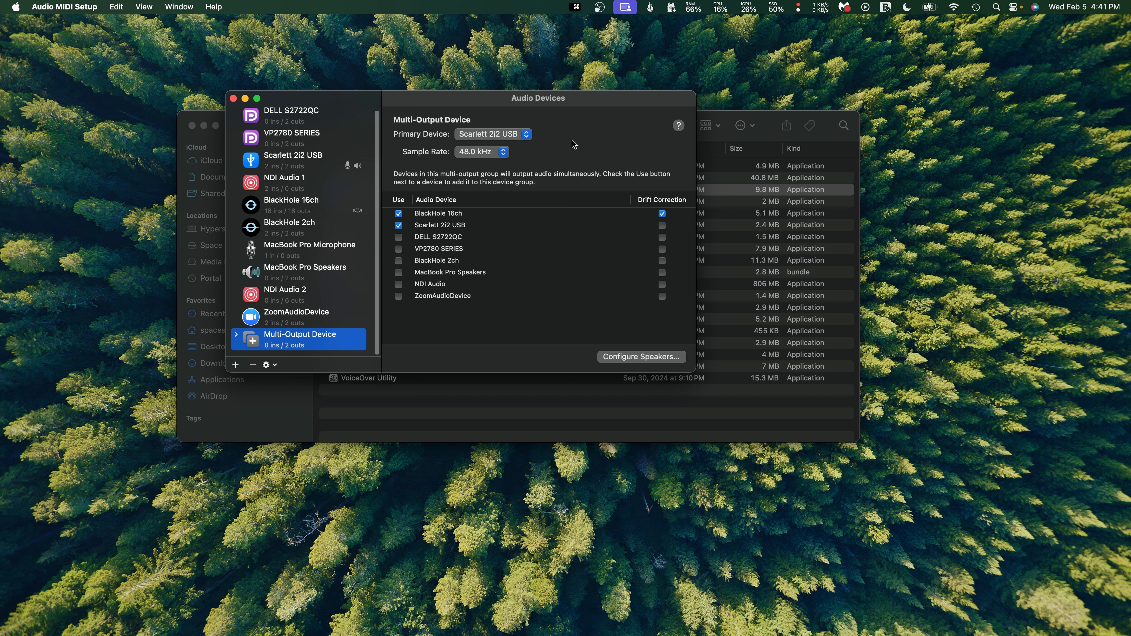
# - Create an aggregate device that uses BlackHole 16ch and Scarlett 2i2 USB
pyautogui.click(236, 365)
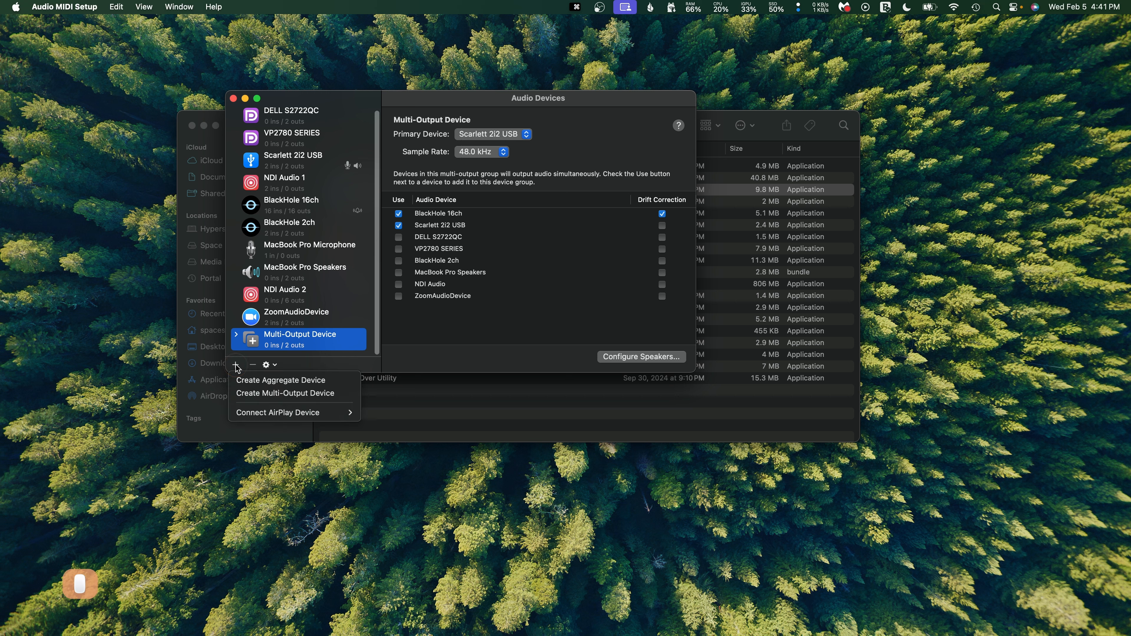
pyautogui.click(255, 380)
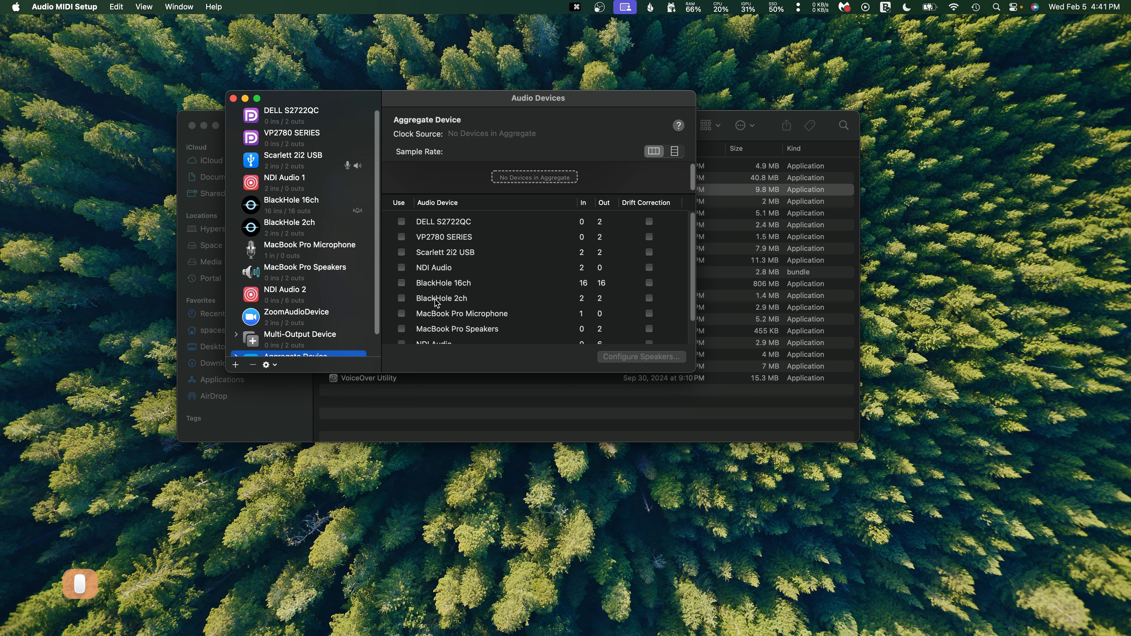
pyautogui.click(403, 284)
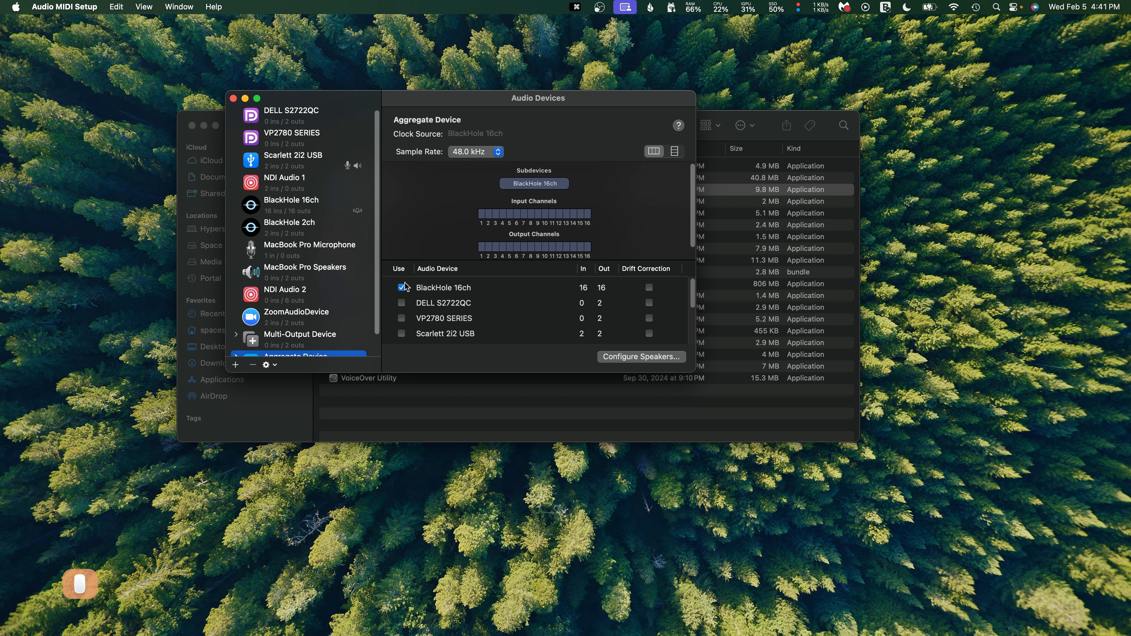
pyautogui.scroll(-1, 410, 295)
pyautogui.click(402, 319)
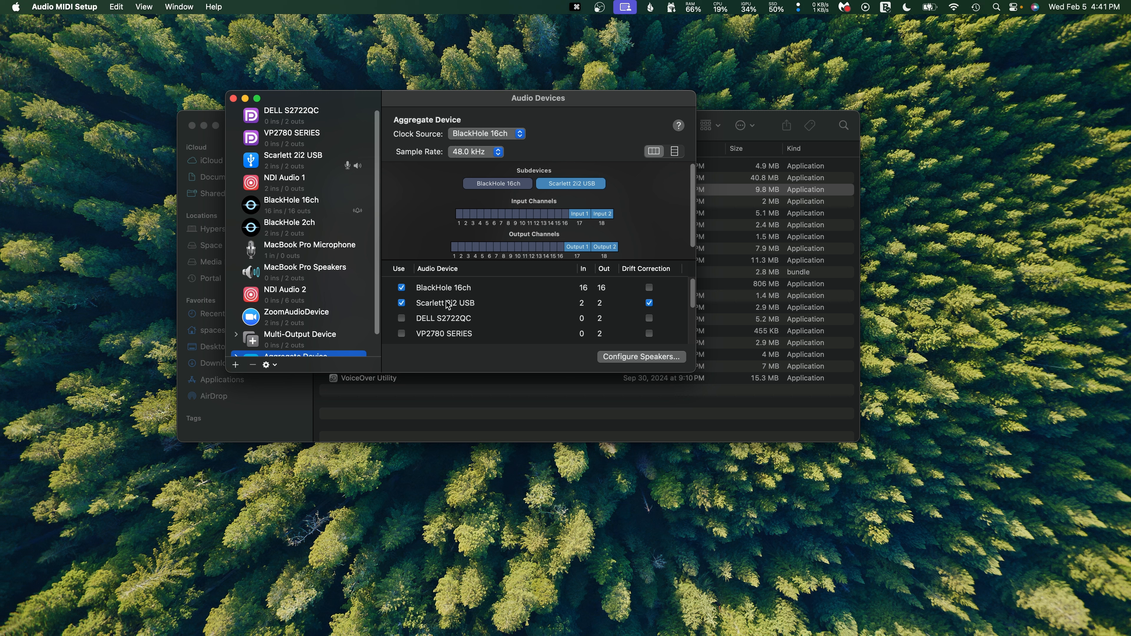
# - Rename the new aggregate device as Logic to TD
pyautogui.scroll(-1, 448, 305)
pyautogui.scroll(2, 448, 305)
pyautogui.scroll(-2, 374, 308)
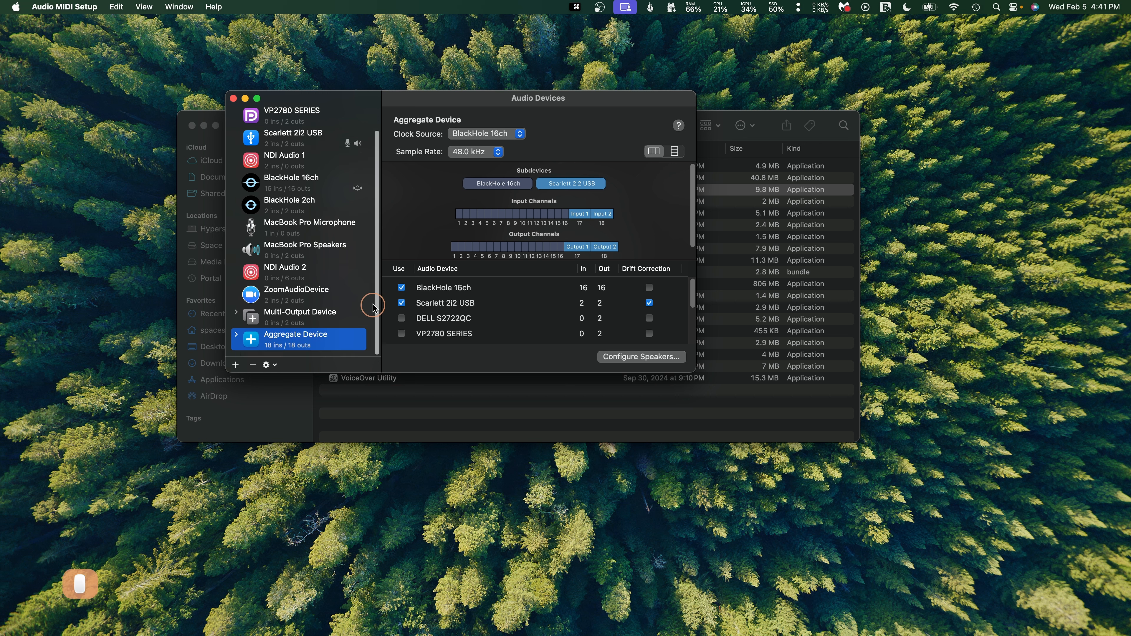
pyautogui.click(327, 335)
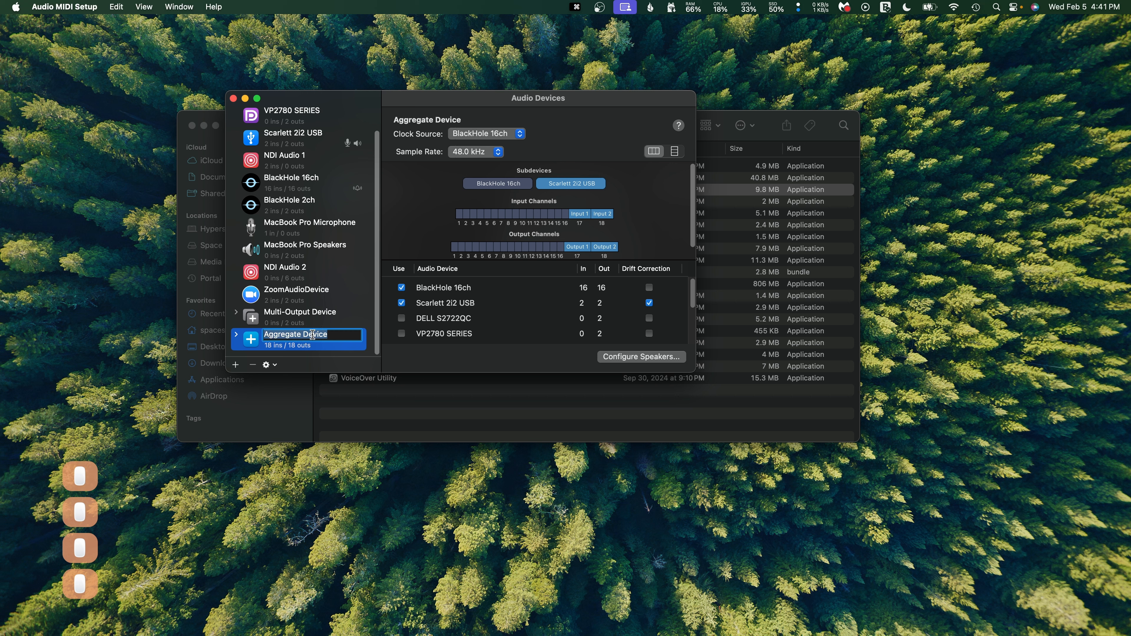
pyautogui.write('Logic to Tou')
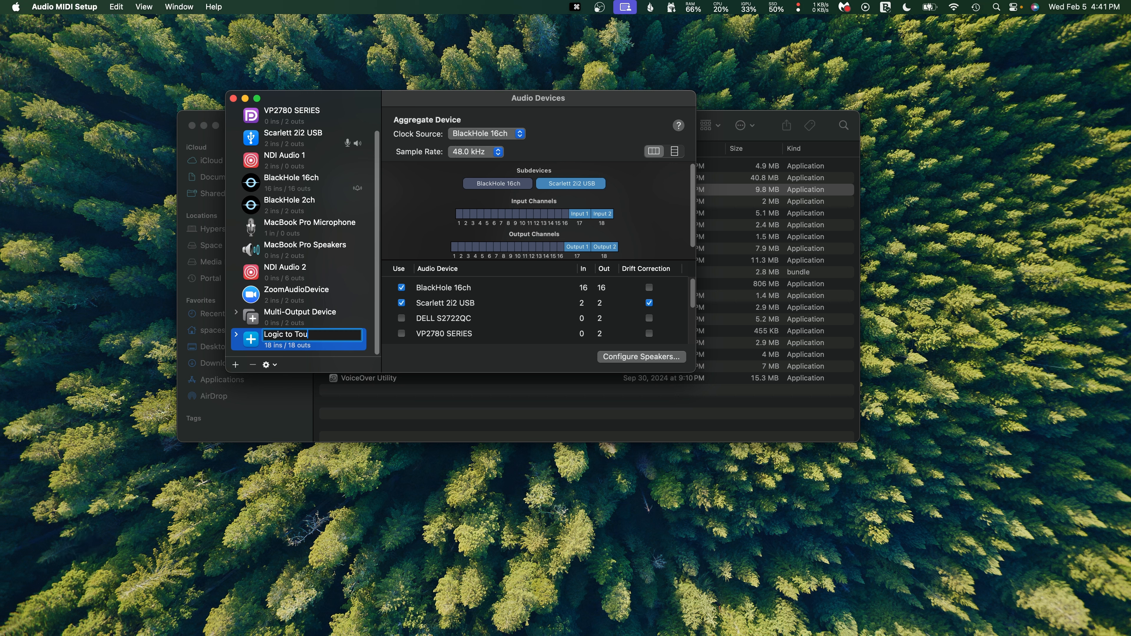
pyautogui.press('BackSpace')
pyautogui.press('Return')
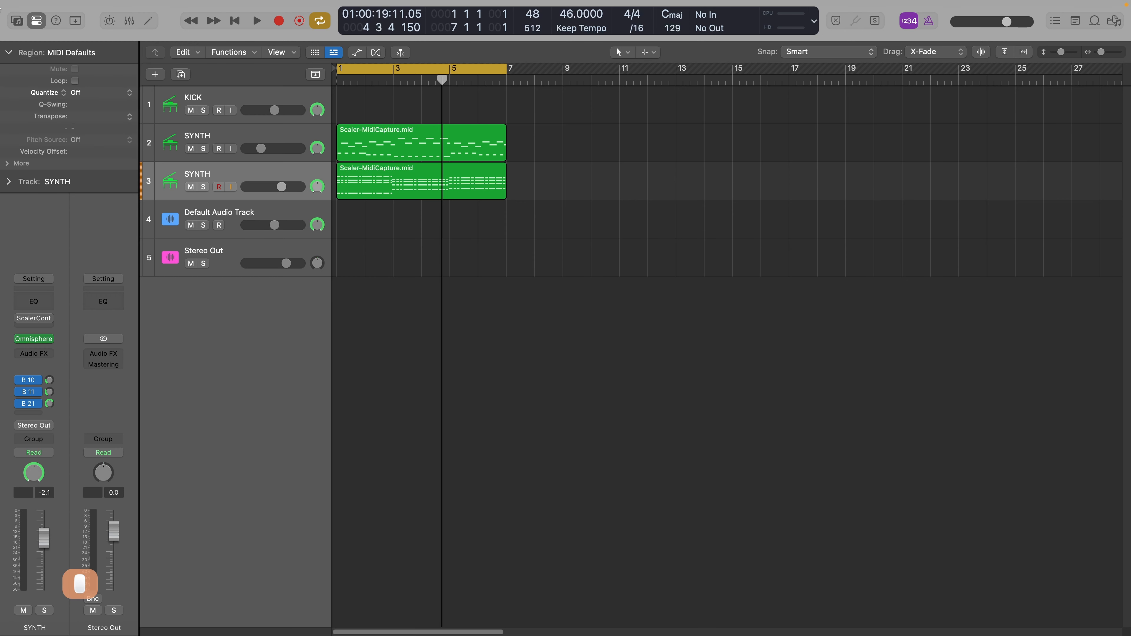
# - In Logic Pro, set the audio output device to Logic to TD, apply the change and close the settings
pyautogui.click(64, 7)
pyautogui.moveTo(64, 43)
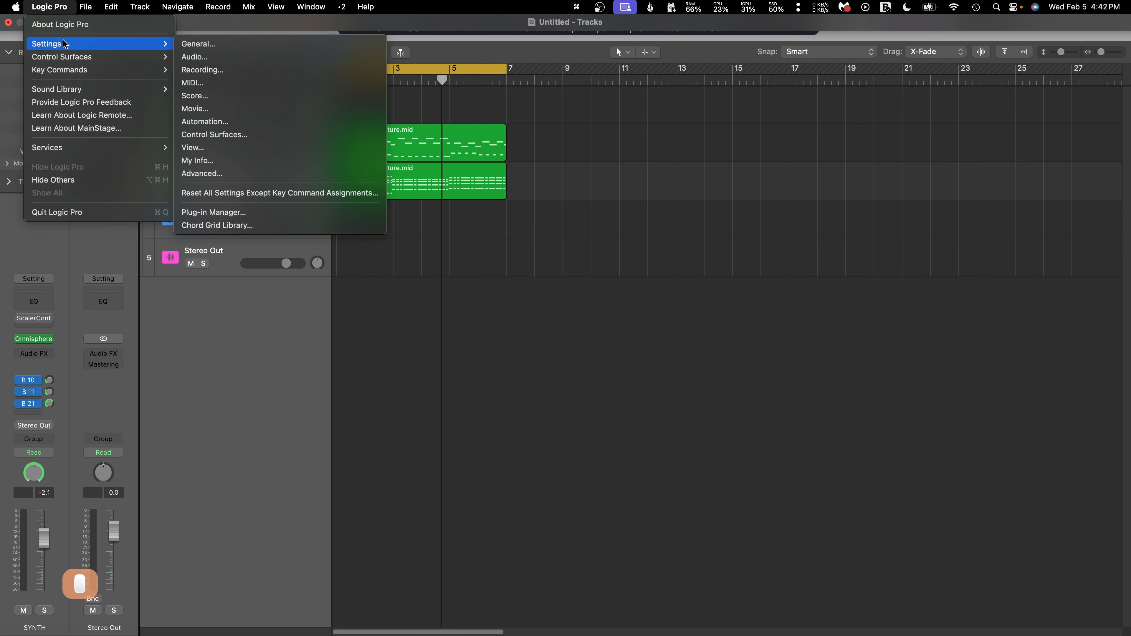
pyautogui.click(222, 56)
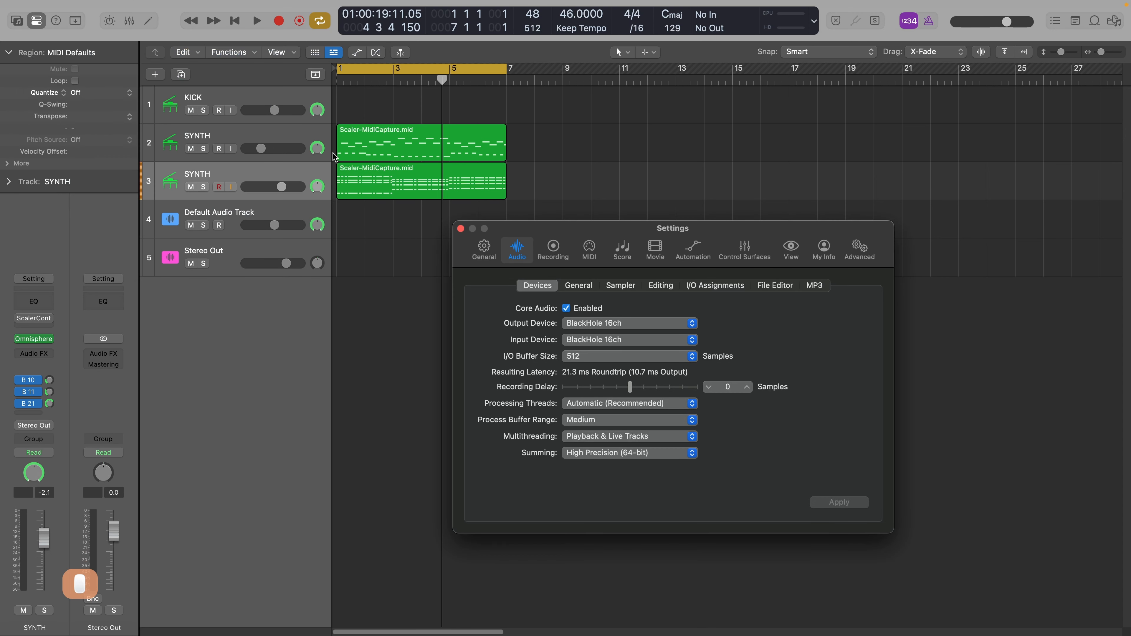
pyautogui.click(634, 324)
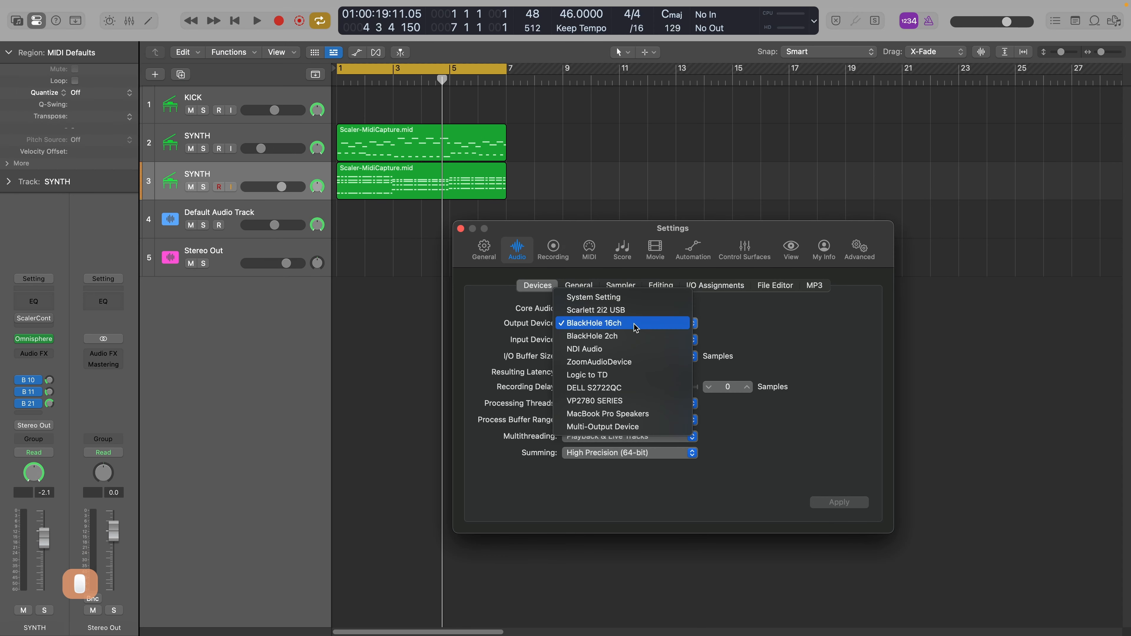
pyautogui.click(633, 377)
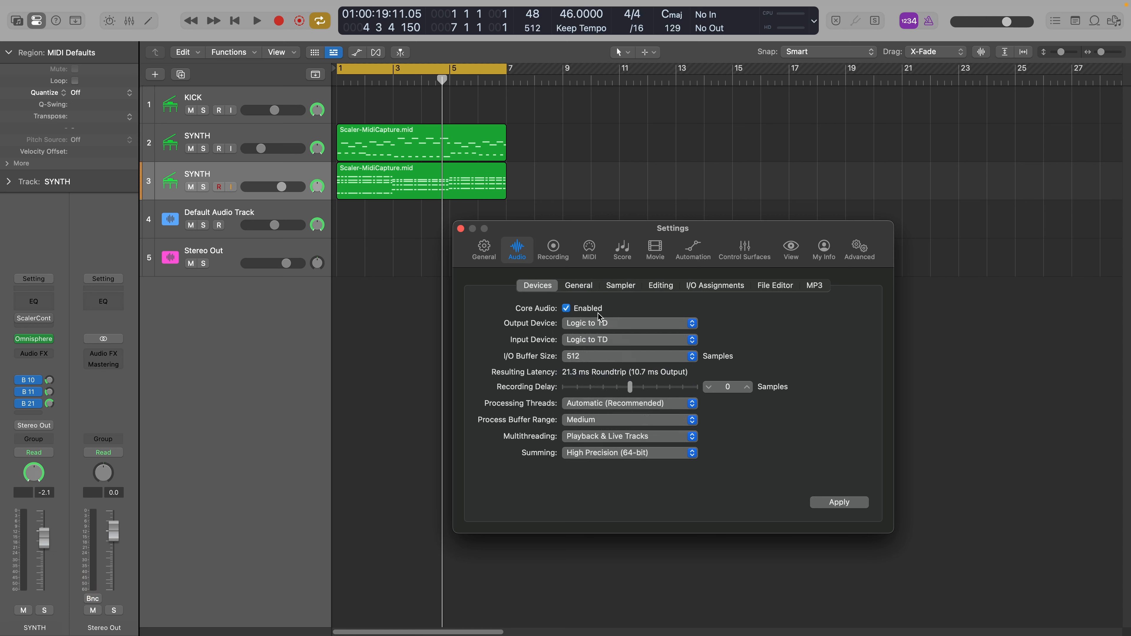
pyautogui.click(834, 502)
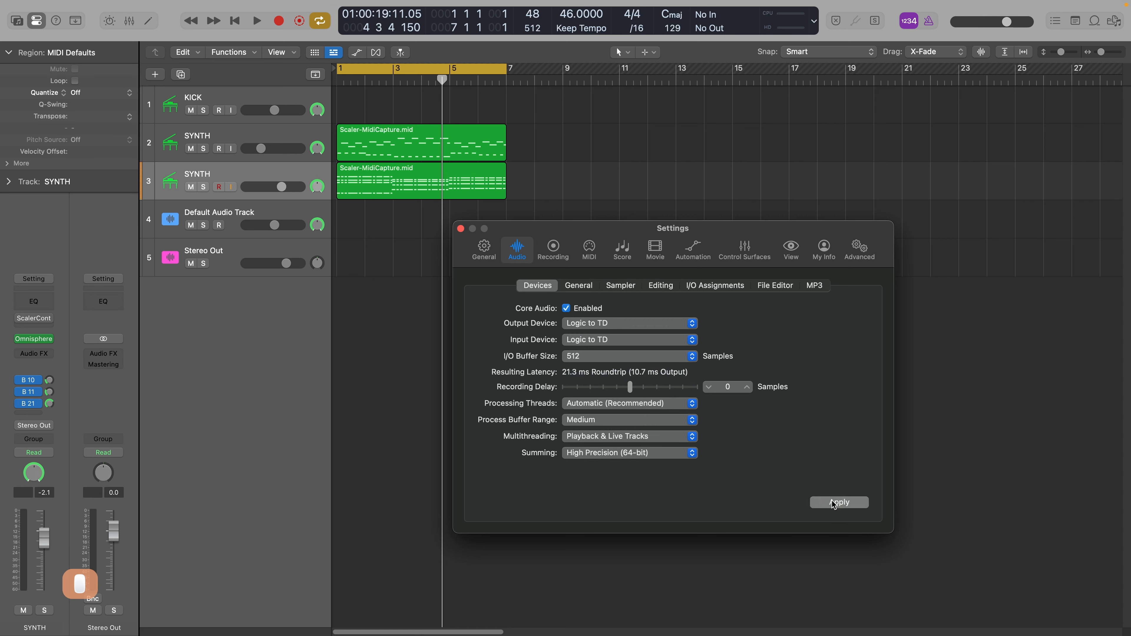
pyautogui.click(461, 229)
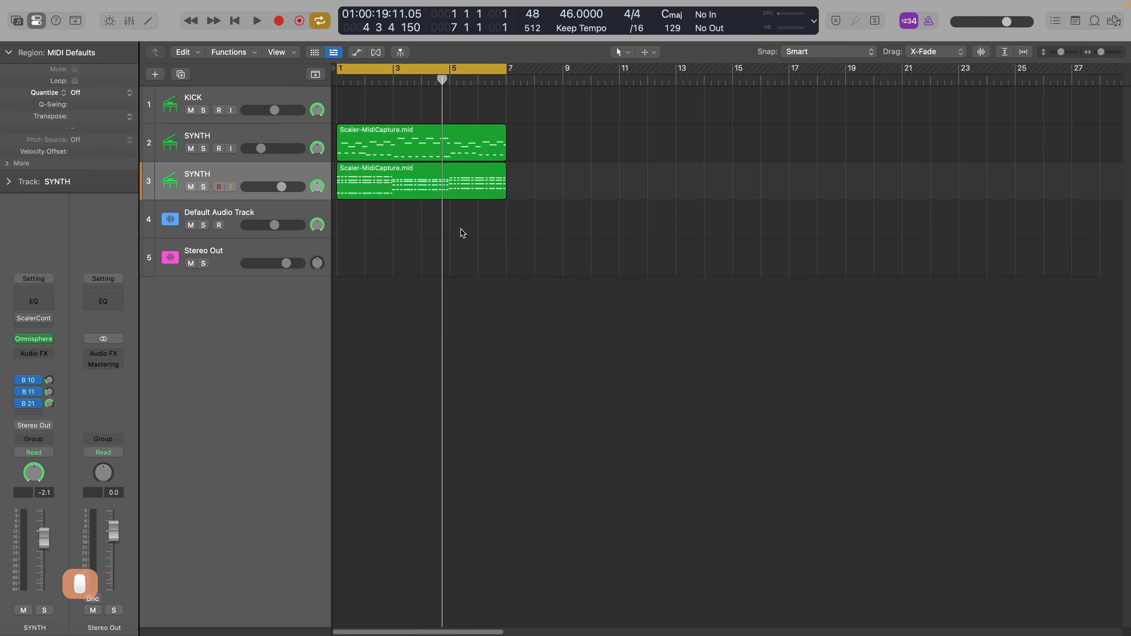
# - Play the project briefly, stop it, and return the playhead to the beginning
pyautogui.press('space')
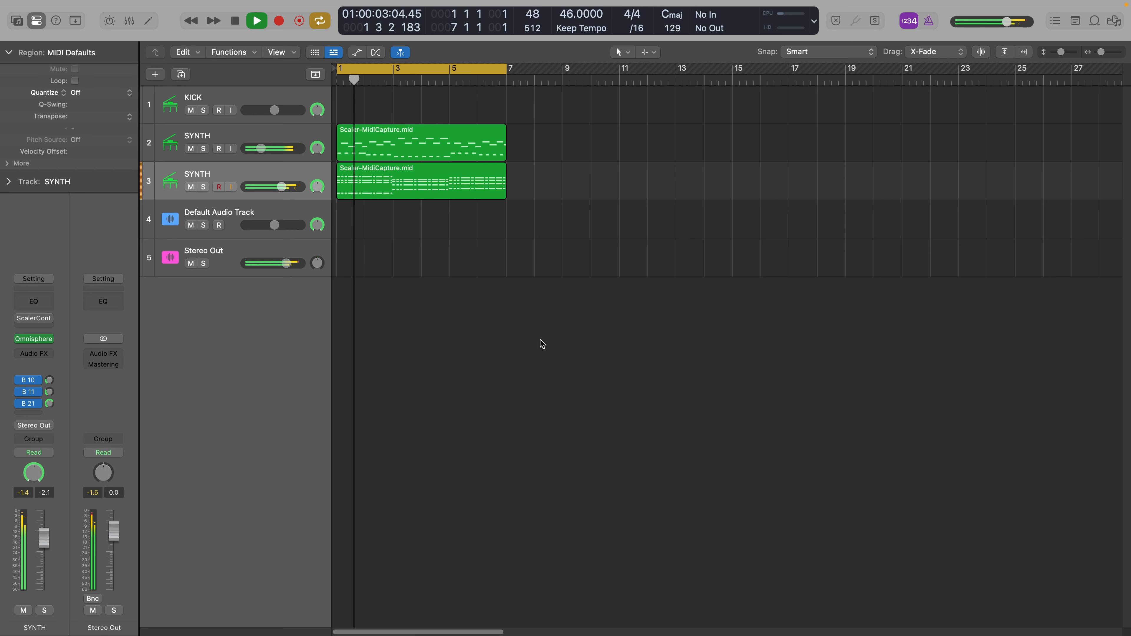
pyautogui.press('space')
pyautogui.click(540, 339)
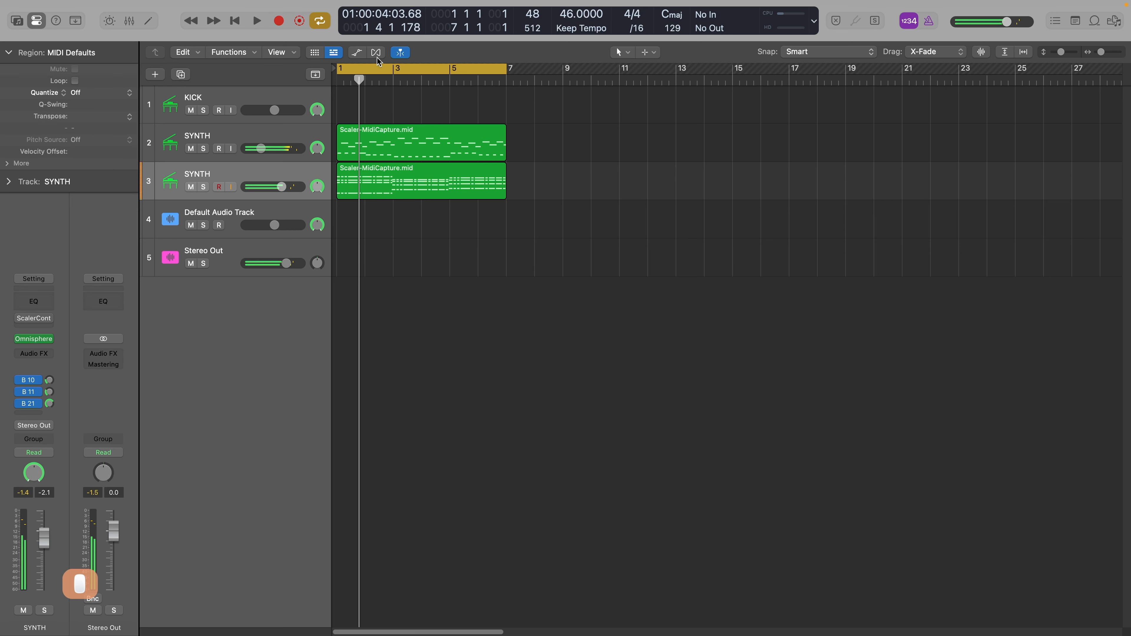
pyautogui.press('Return')
pyautogui.click(544, 276)
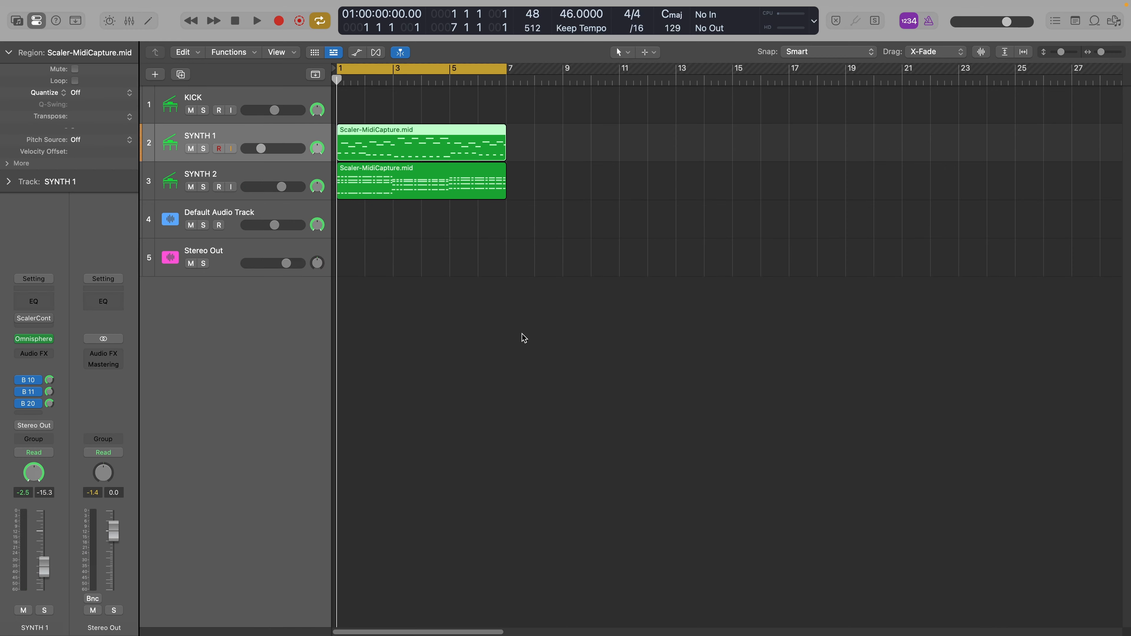
# - Show the mixer and review the bus destinations available for the third send on SYNTH 1
pyautogui.press('x')
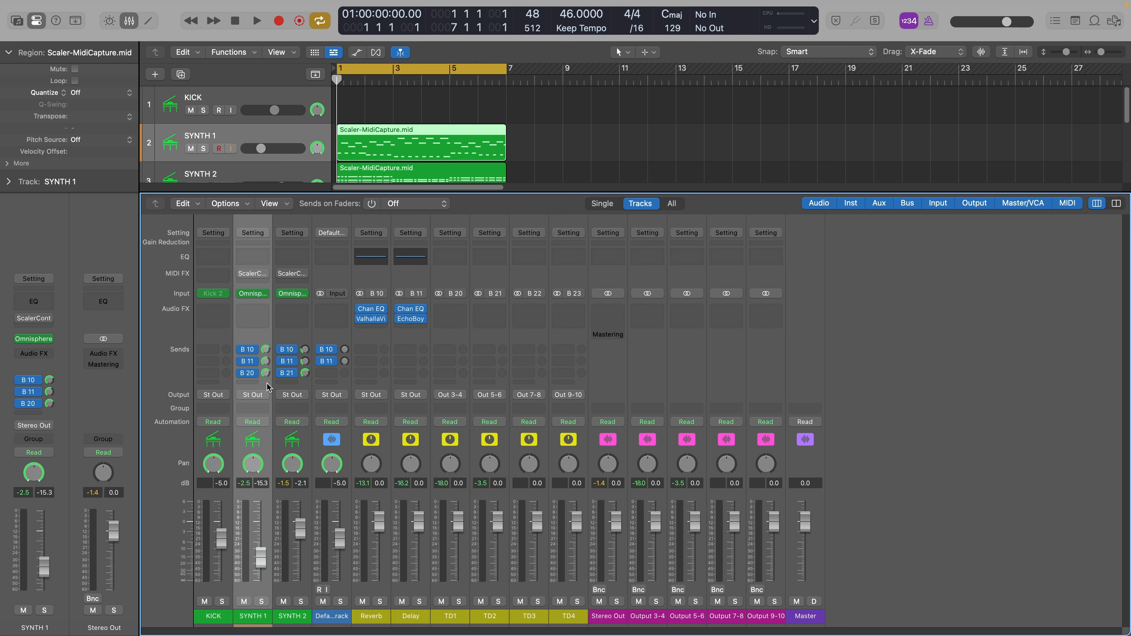
pyautogui.click(255, 374)
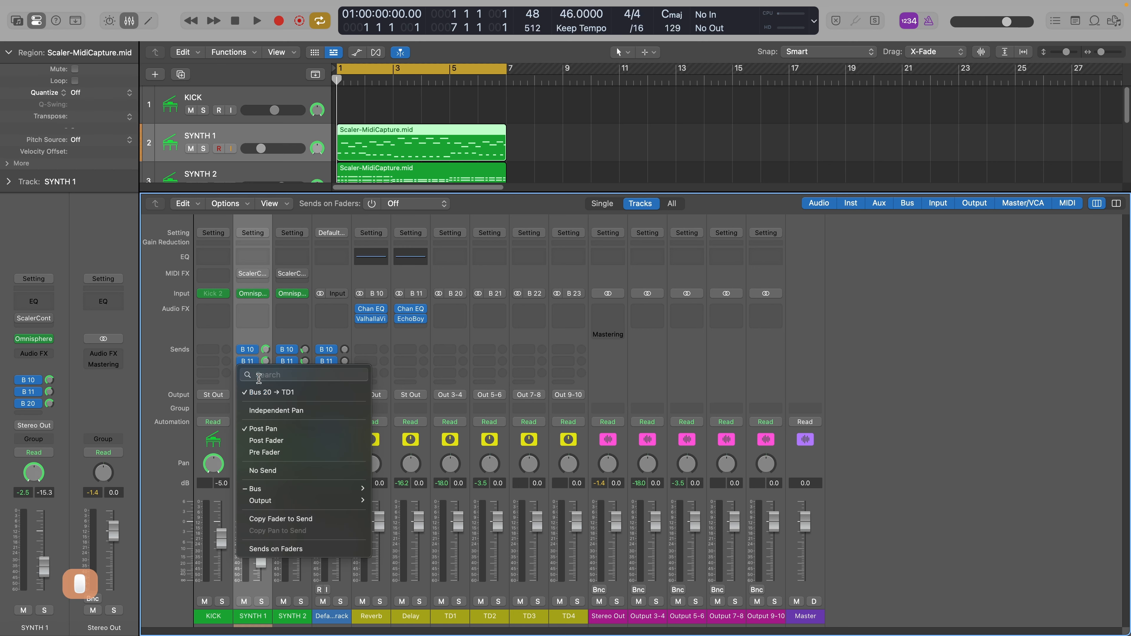
pyautogui.moveTo(272, 490)
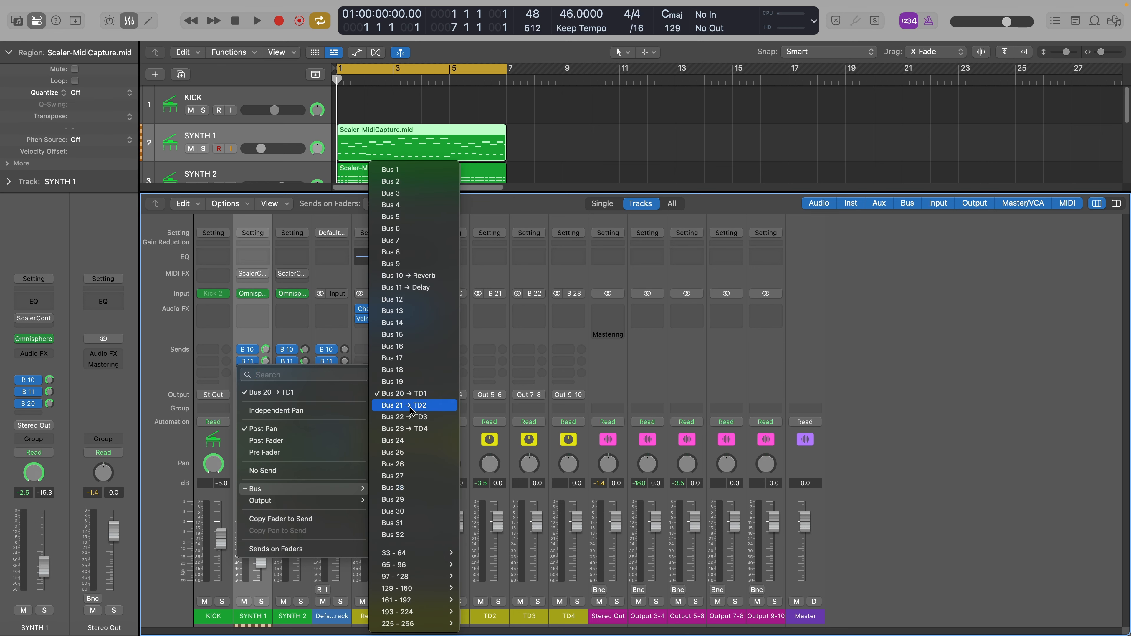
pyautogui.moveTo(307, 488)
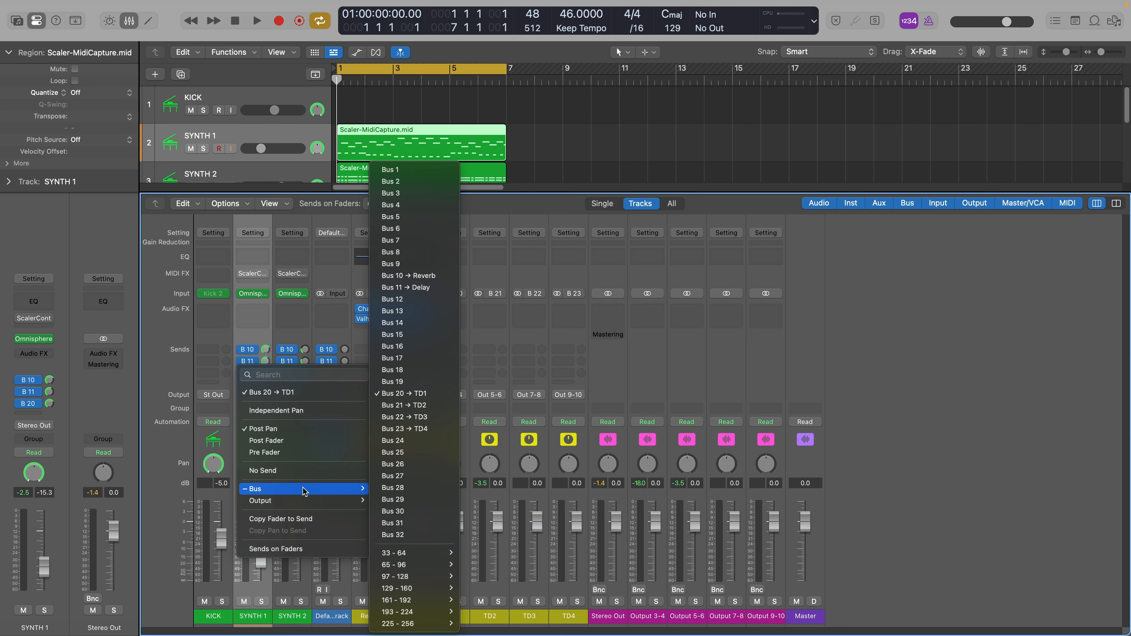
pyautogui.click(416, 405)
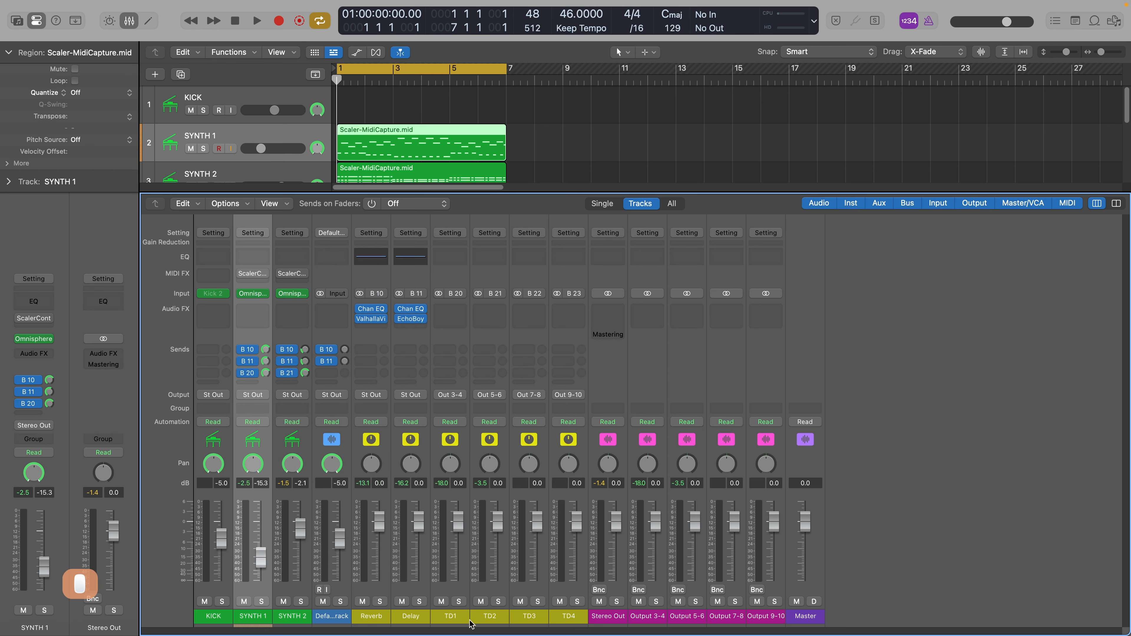
# - Examine the TD1, TD2, TD3 and TD4 aux channels in the mixer with their bus inputs and output assignments
pyautogui.click(452, 618)
pyautogui.click(490, 617)
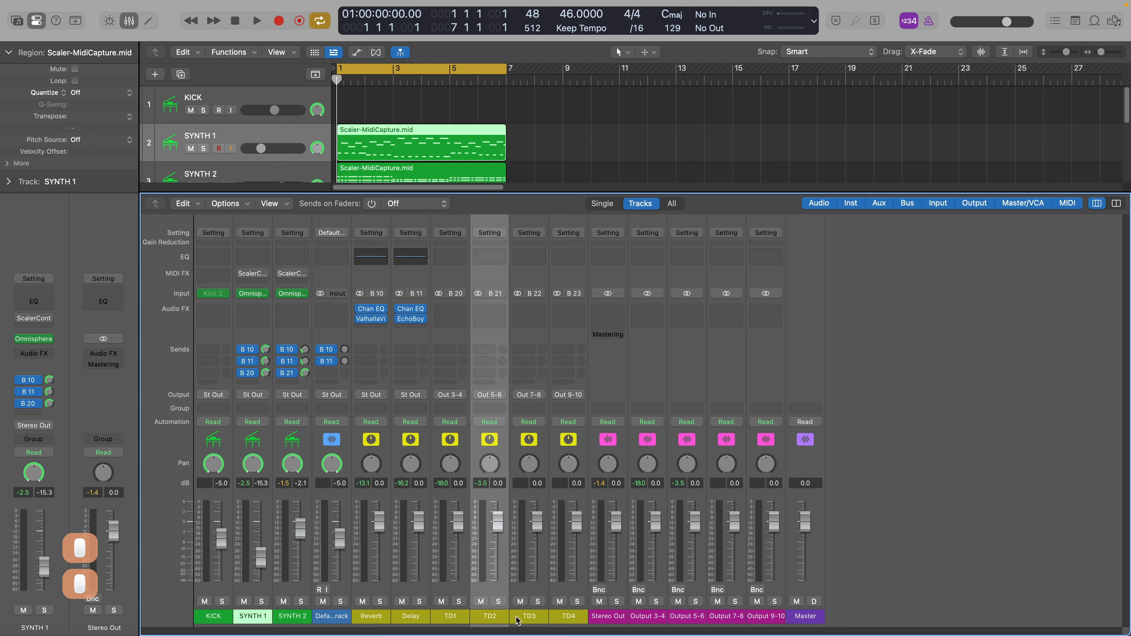
pyautogui.click(529, 617)
pyautogui.click(557, 618)
pyautogui.click(465, 619)
pyautogui.click(492, 619)
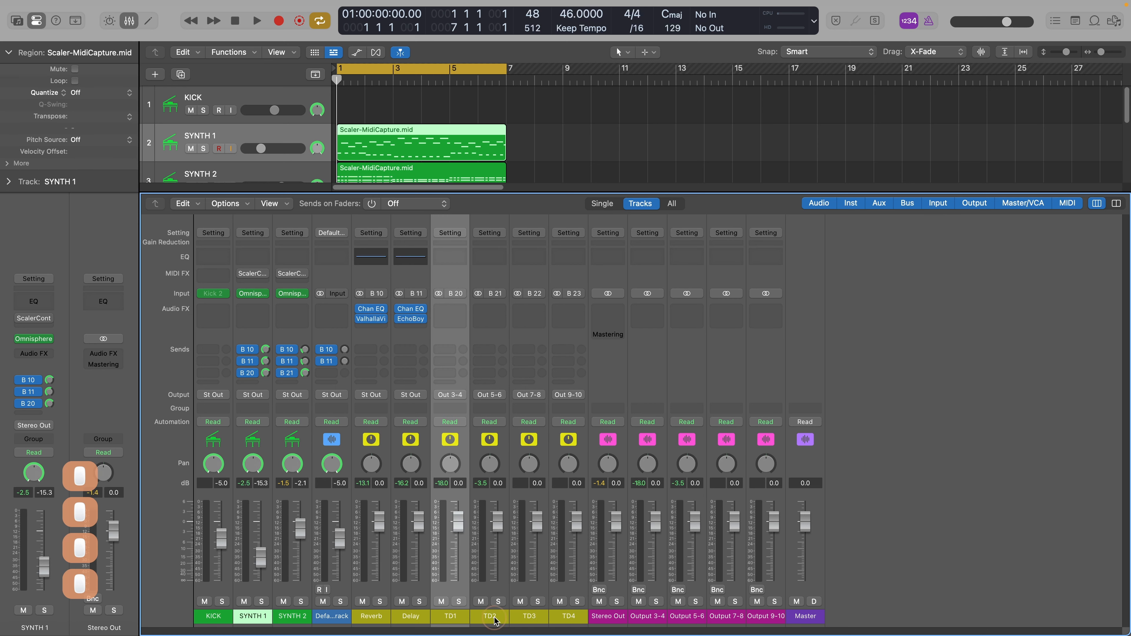
pyautogui.click(530, 619)
pyautogui.click(567, 620)
pyautogui.click(452, 622)
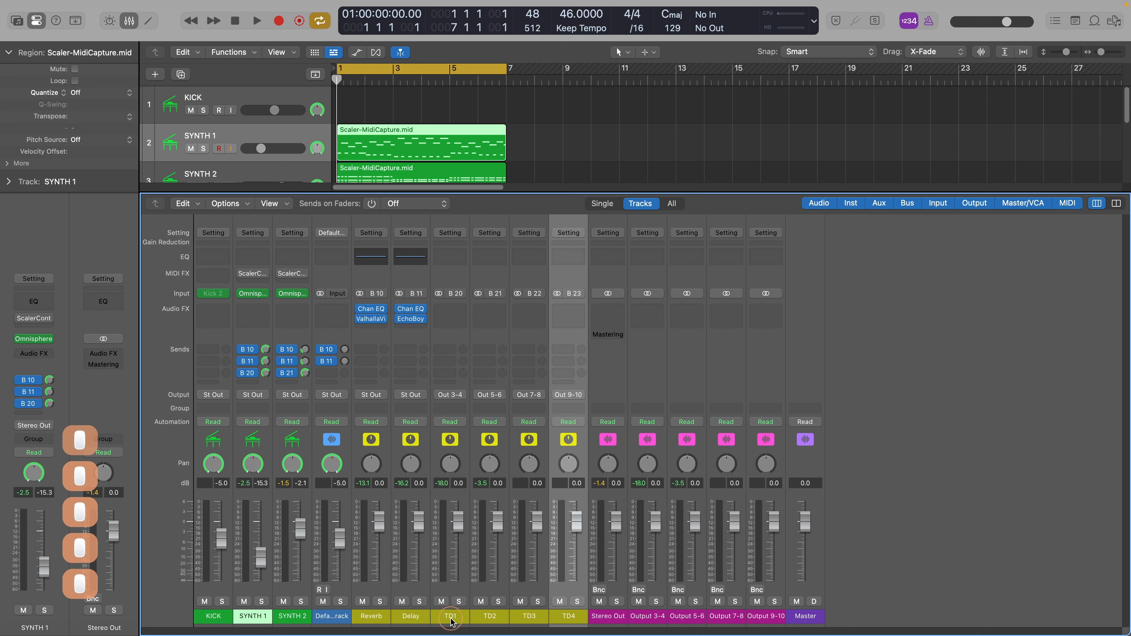
pyautogui.click(485, 621)
pyautogui.click(530, 622)
pyautogui.click(553, 621)
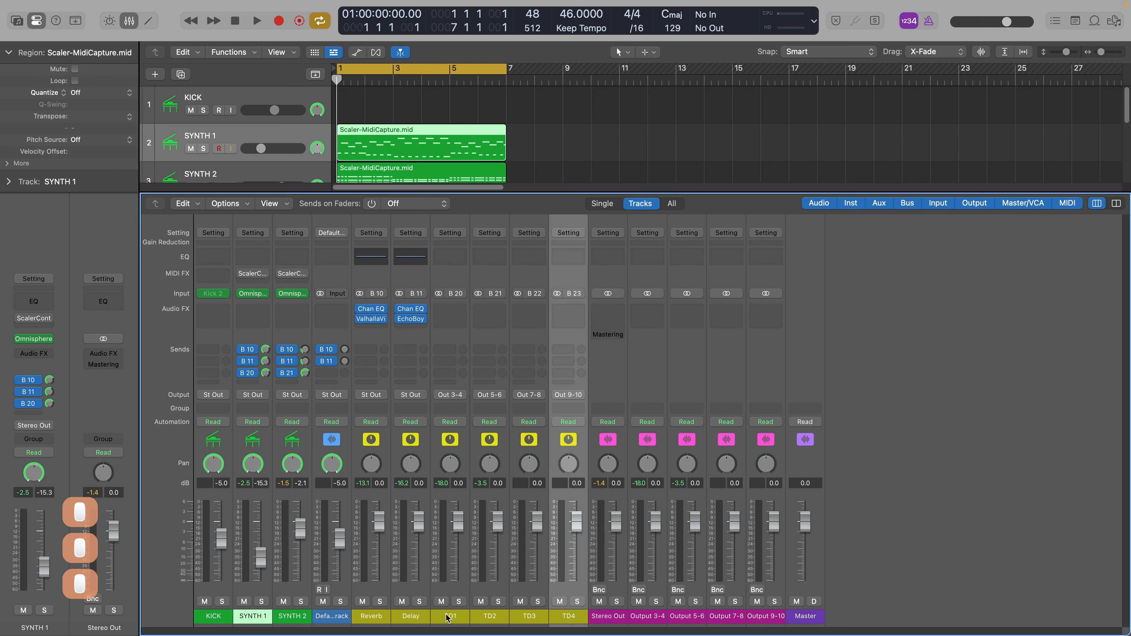
pyautogui.click(450, 620)
pyautogui.click(478, 620)
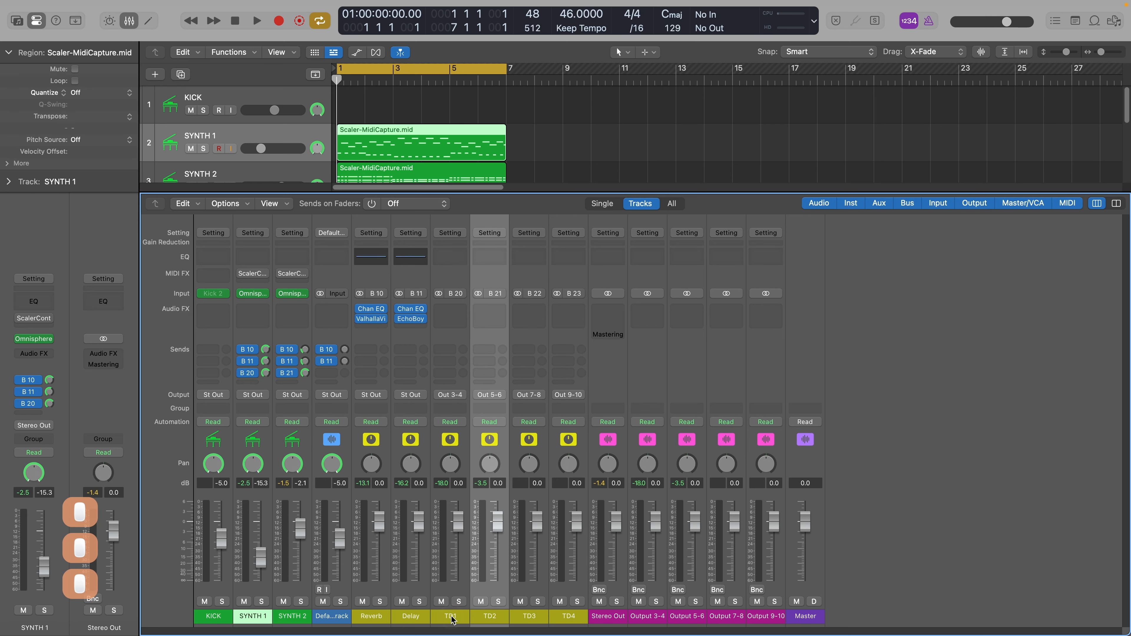
pyautogui.click(469, 620)
pyautogui.click(477, 619)
pyautogui.click(450, 618)
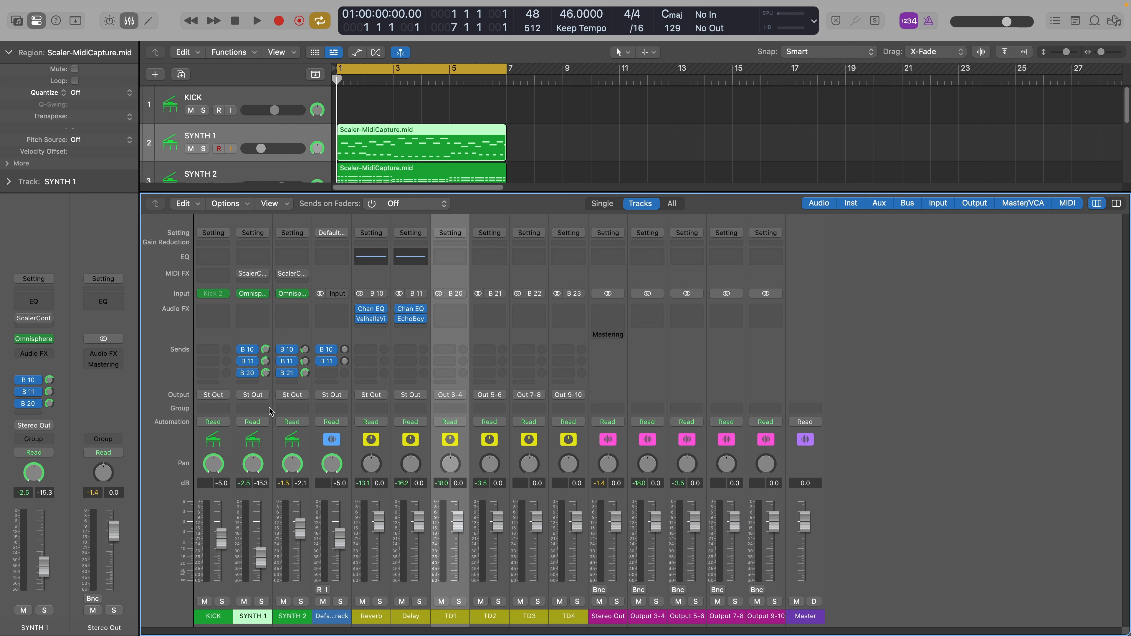
pyautogui.click(454, 620)
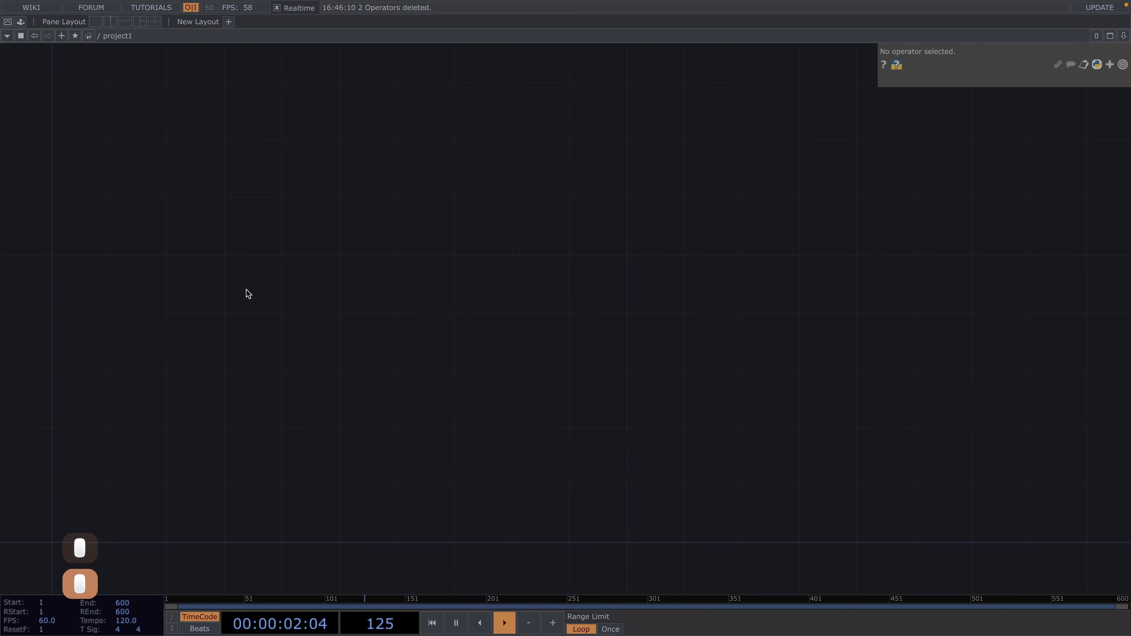
# - In TouchDesigner, add an Audio Device In CHOP to the empty project1 network
pyautogui.doubleClick(245, 297)
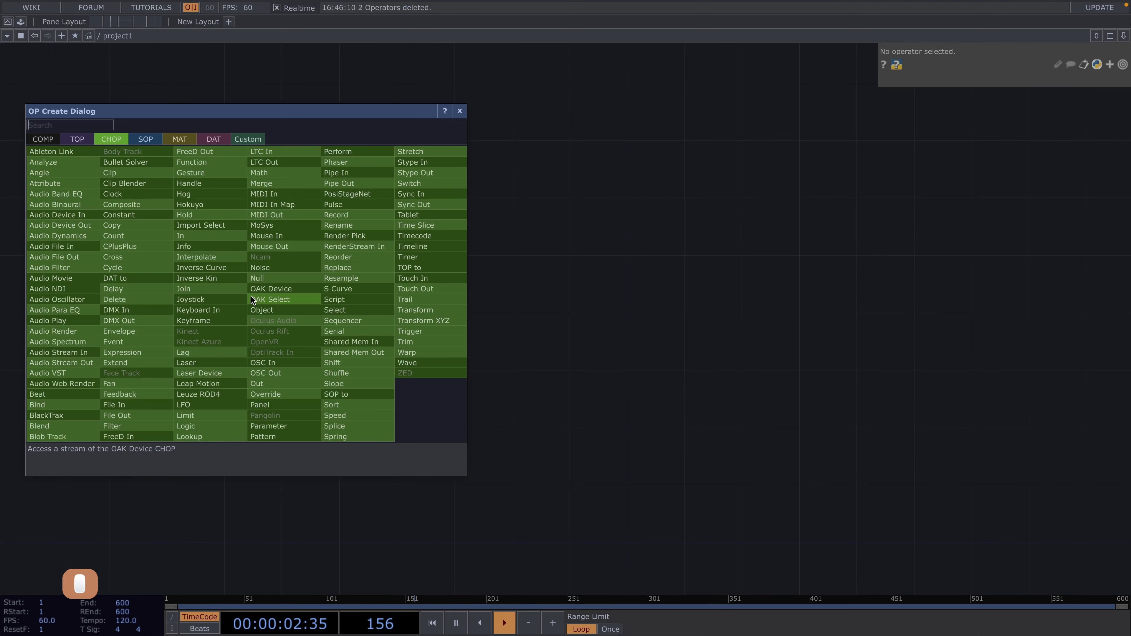
pyautogui.click(58, 215)
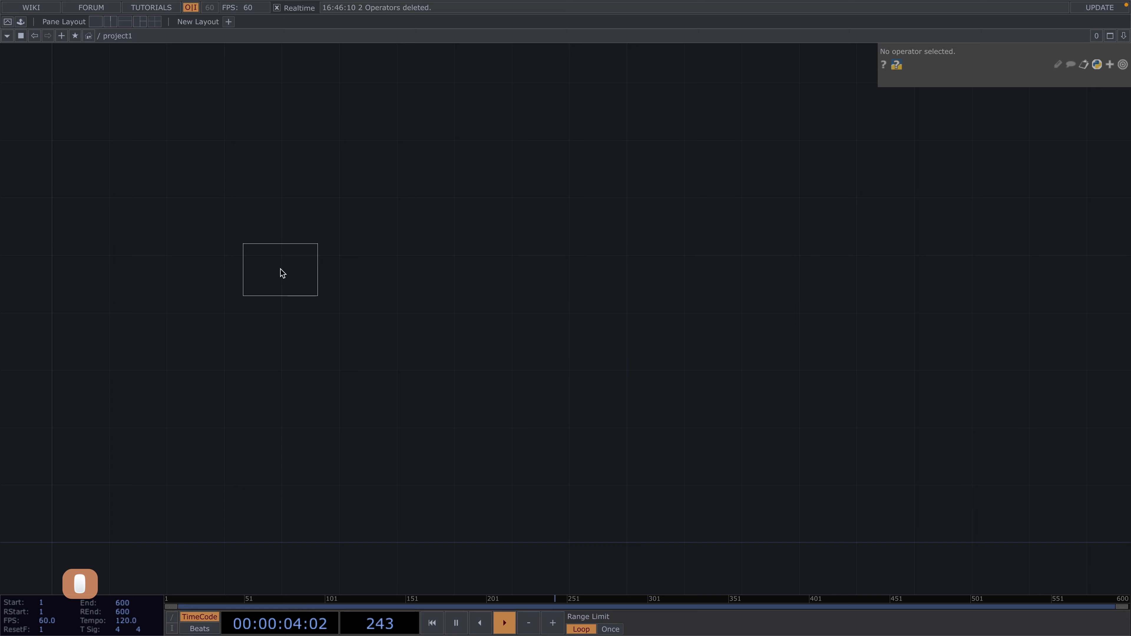
pyautogui.click(277, 289)
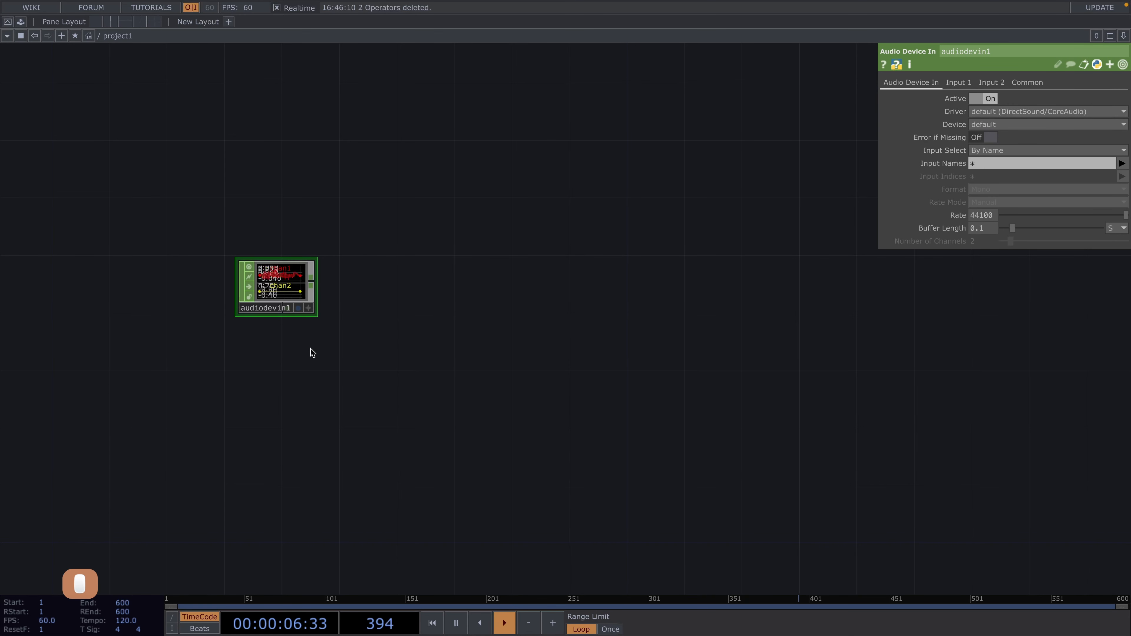
pyautogui.scroll(1, 312, 349)
pyautogui.scroll(2, 312, 349)
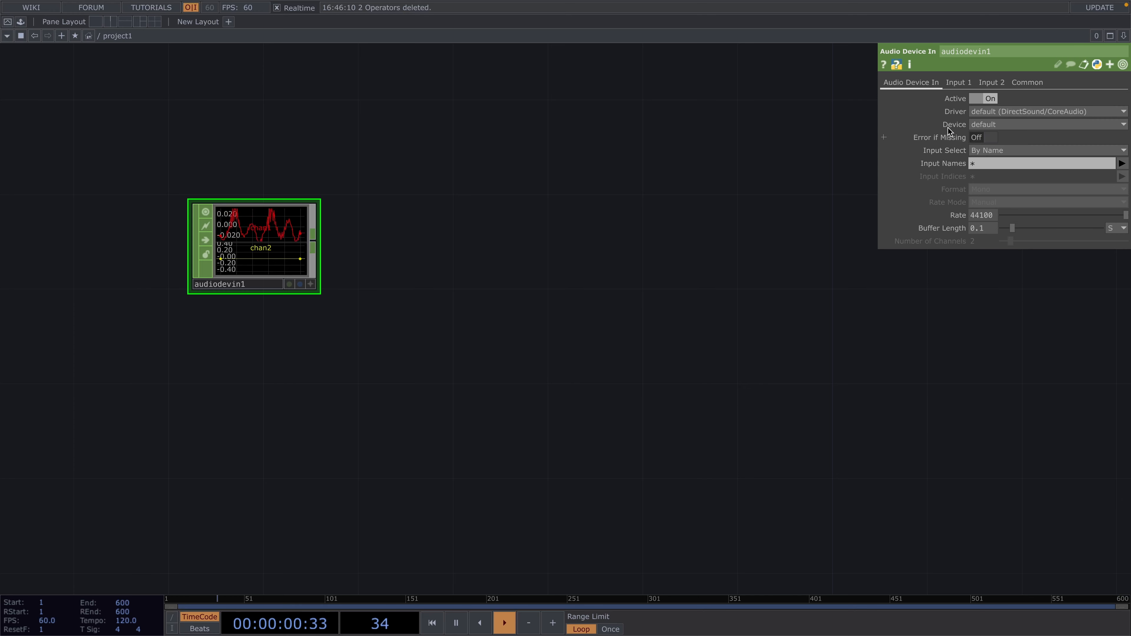
# - Set the Audio Device In CHOP's device to BlackHole 16ch
pyautogui.click(920, 127)
pyautogui.click(887, 126)
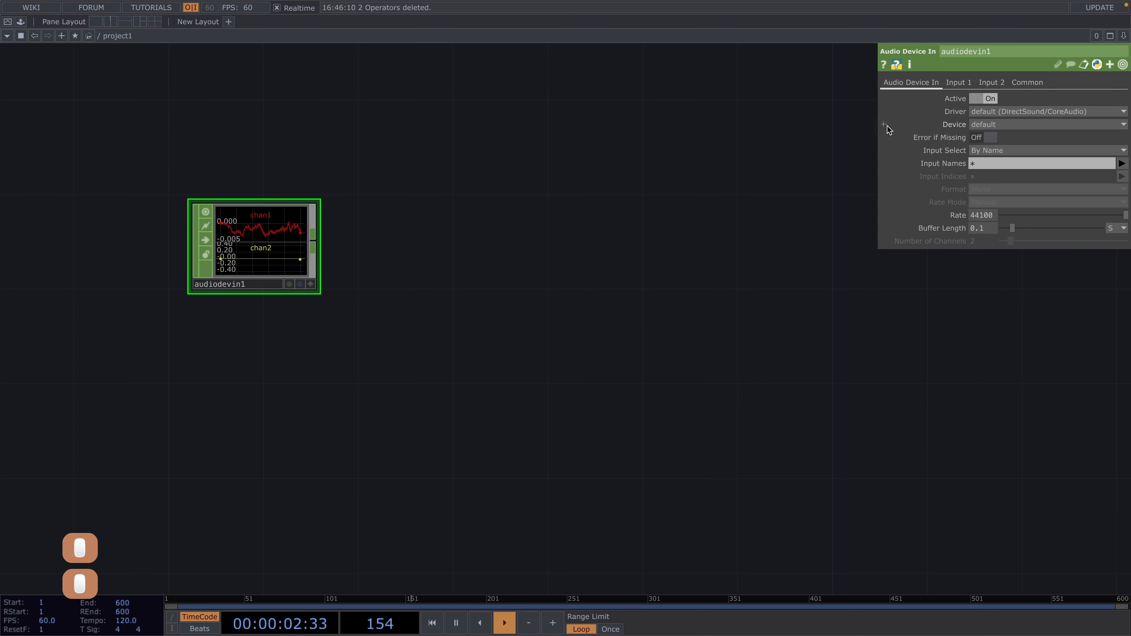
pyautogui.click(1005, 125)
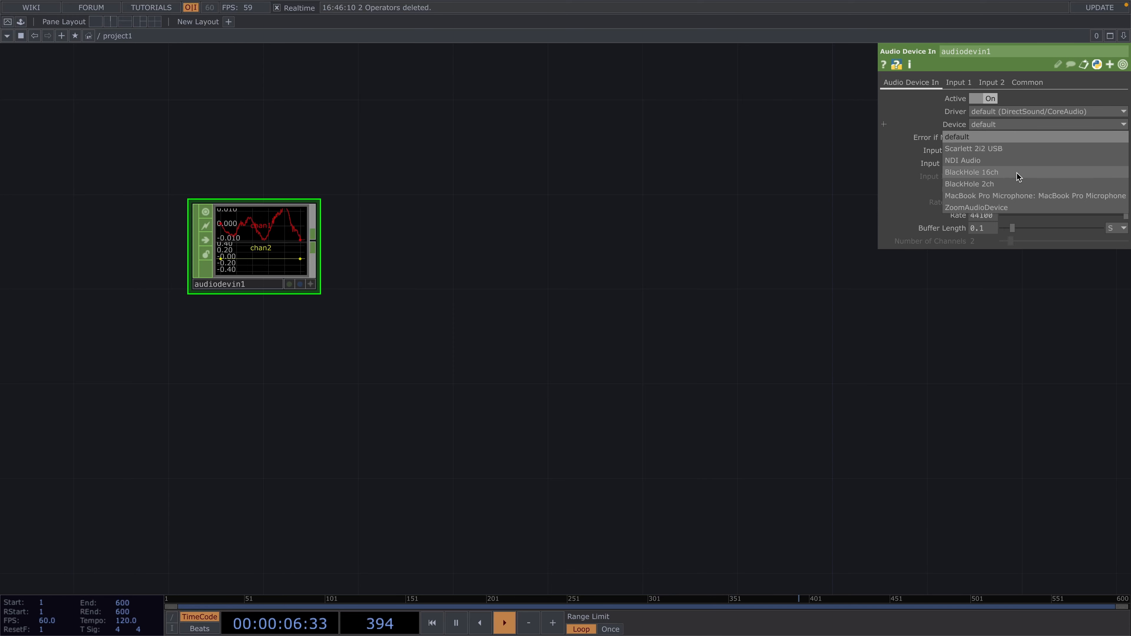
pyautogui.click(996, 174)
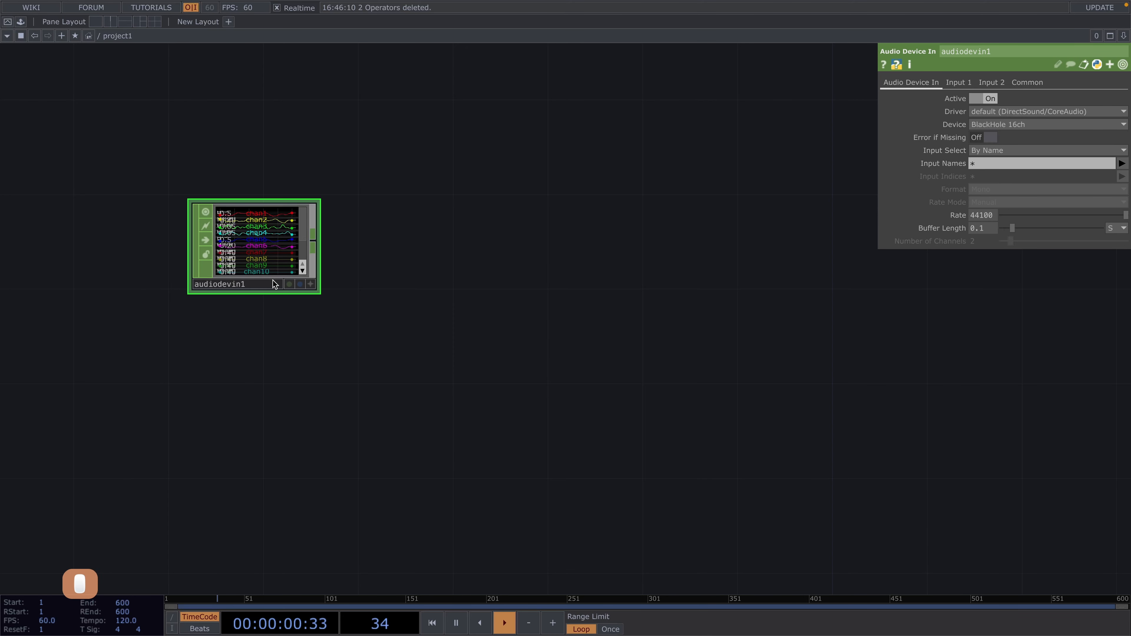
# - Examine the Audio Device In channel waveforms up close and show the mixer in Logic Pro for comparison
pyautogui.scroll(5, 263, 275)
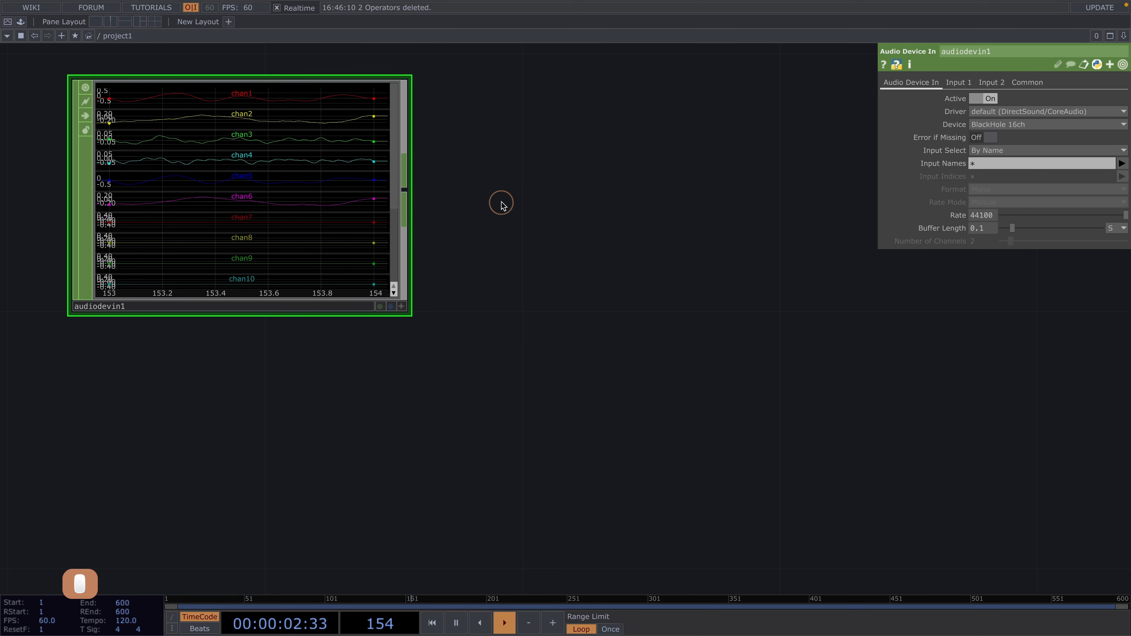
pyautogui.moveTo(502, 205); pyautogui.dragTo(535, 261, button='middle')
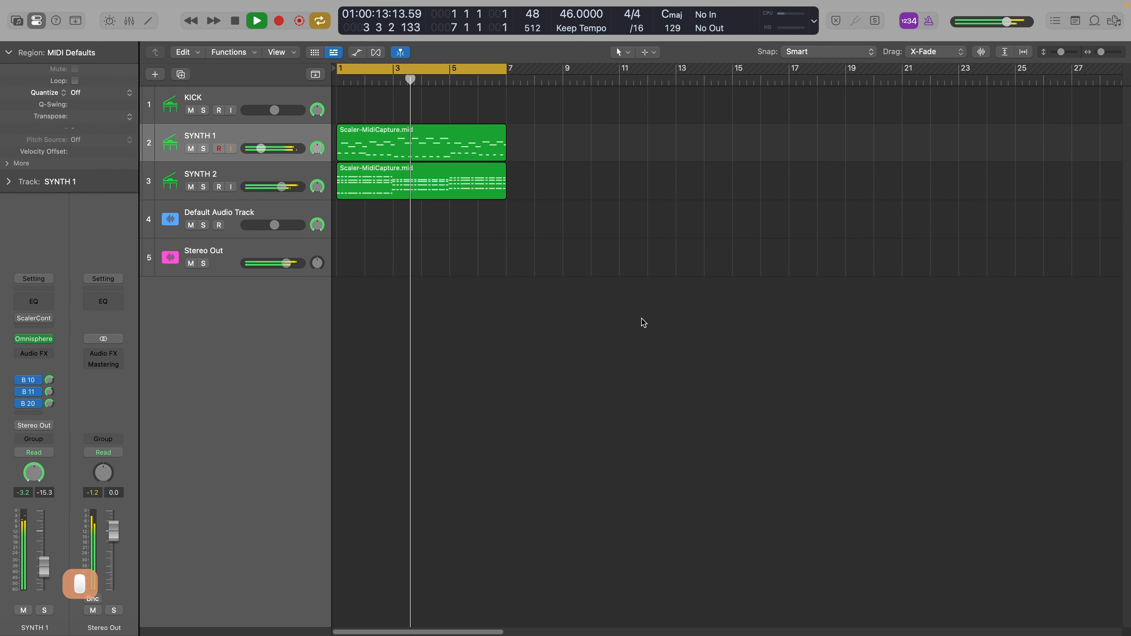
pyautogui.press('x')
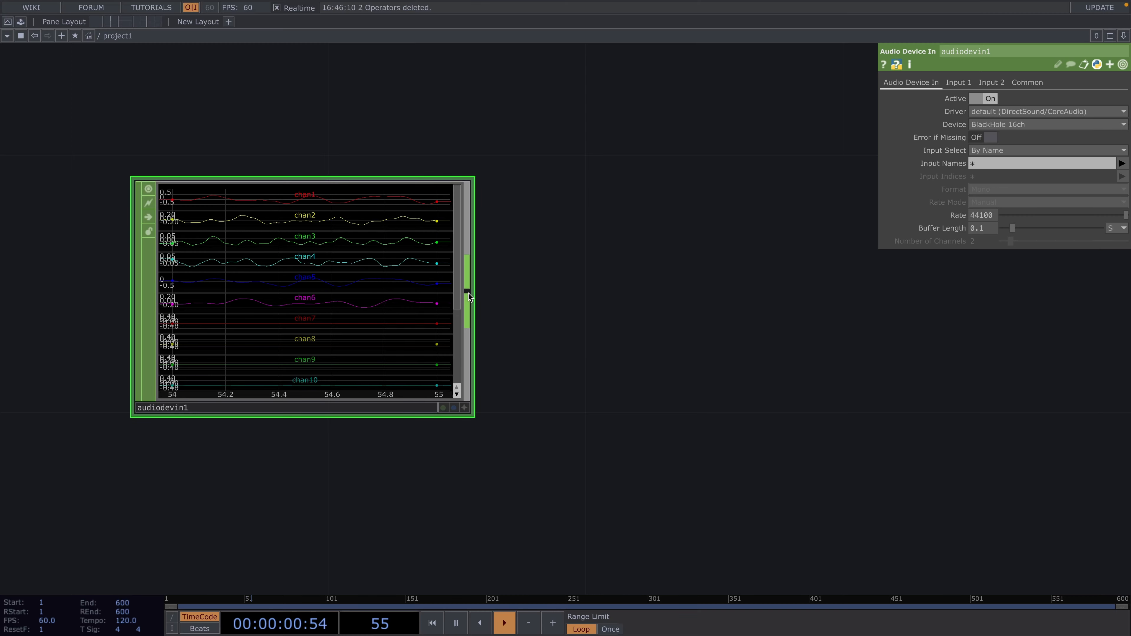
# - In TouchDesigner, add an Audio Device Out CHOP fed by the Audio Device In CHOP
pyautogui.moveTo(468, 297); pyautogui.dragTo(703, 468)
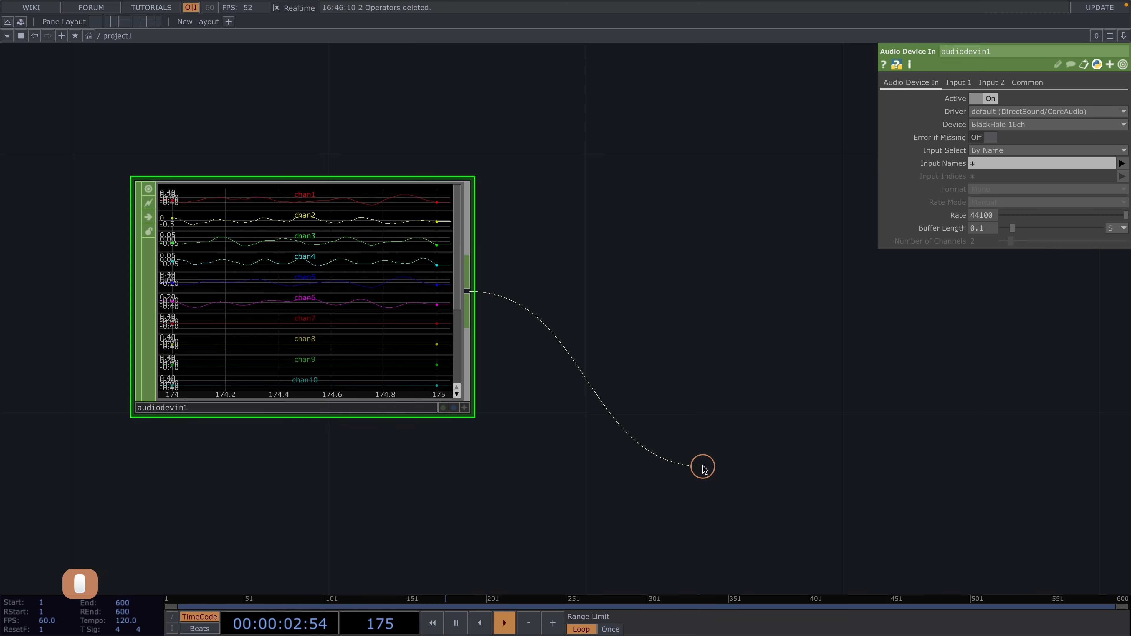
pyautogui.click(703, 466)
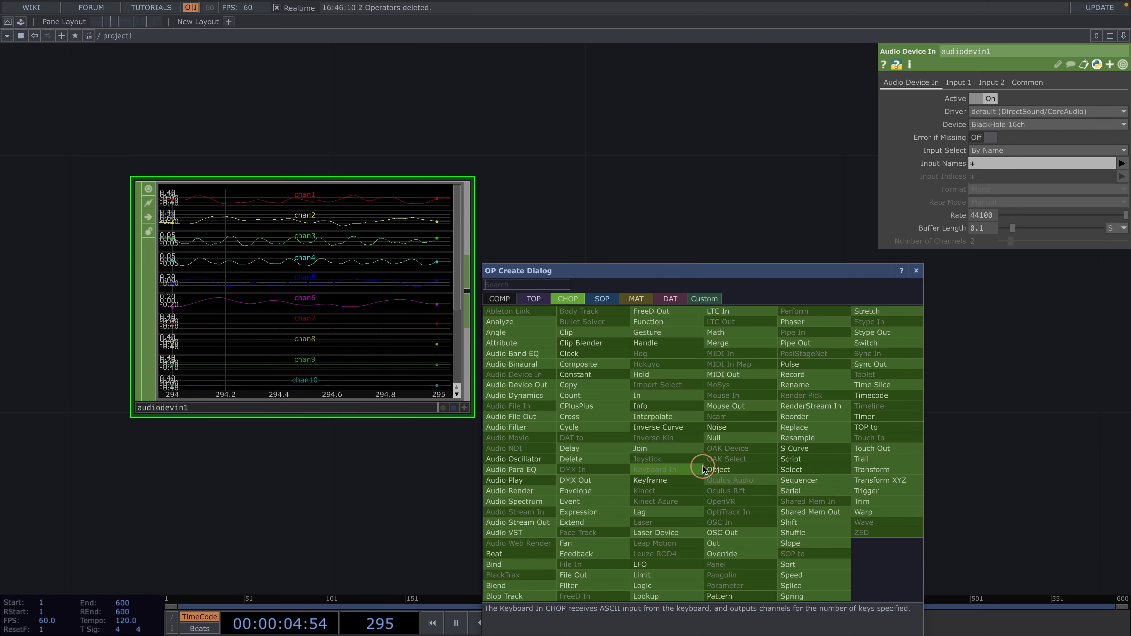
pyautogui.click(512, 380)
pyautogui.click(956, 502)
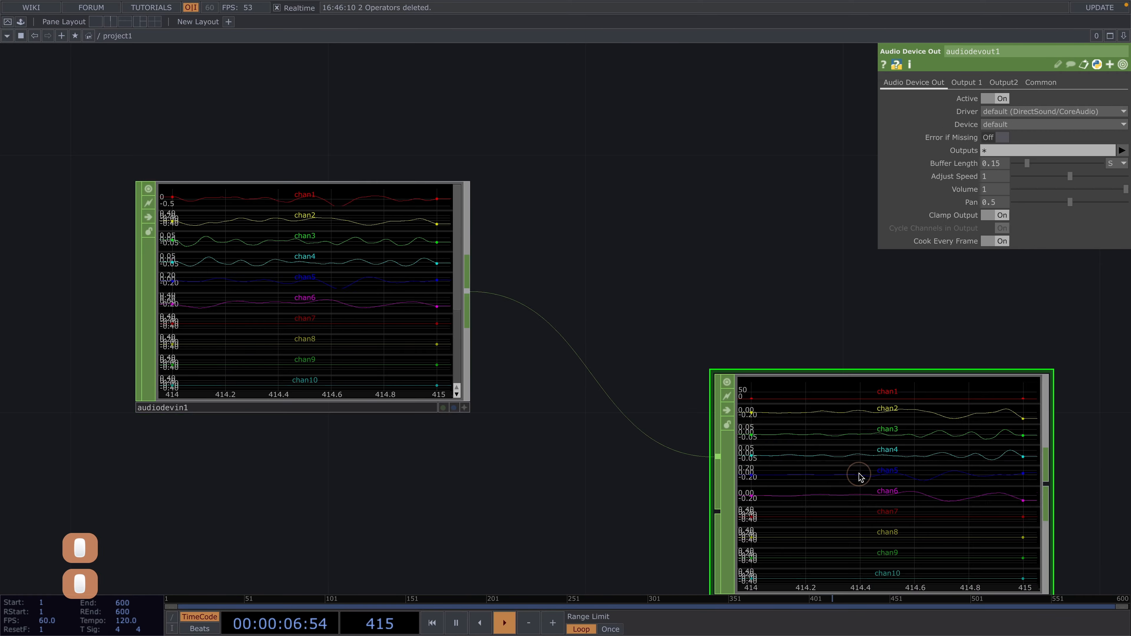
# - Move the Audio Device Out CHOP farther from its input, toward the lower part of the network, and bypass it
pyautogui.moveTo(560, 501); pyautogui.dragTo(361, 412)
pyautogui.scroll(-3, 493, 476)
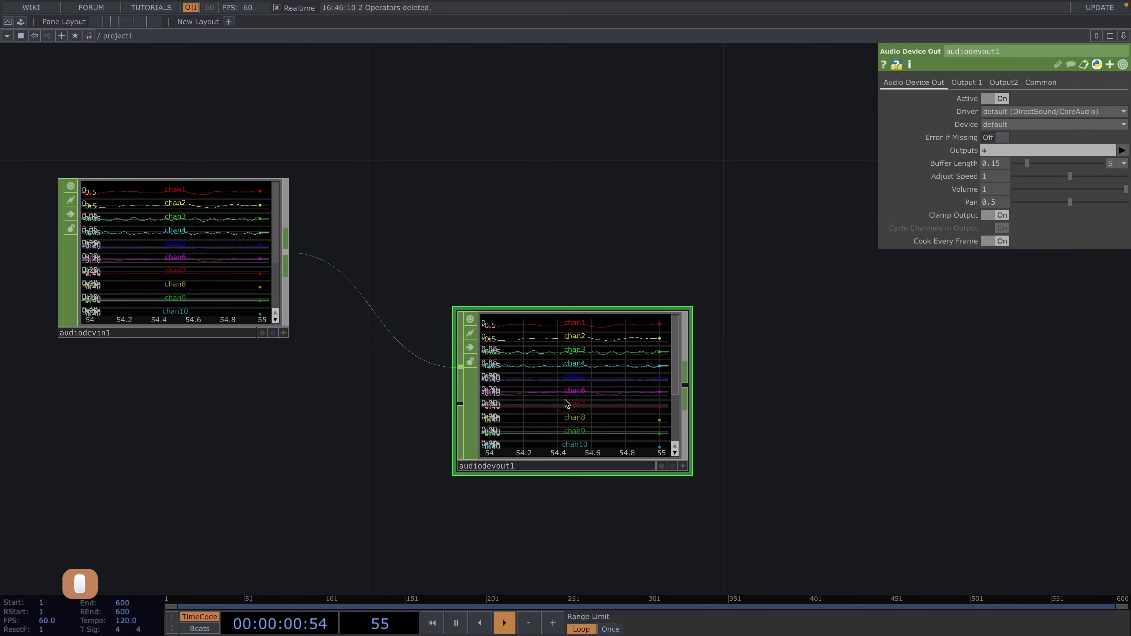
pyautogui.moveTo(548, 394); pyautogui.dragTo(677, 498)
pyautogui.click(600, 439)
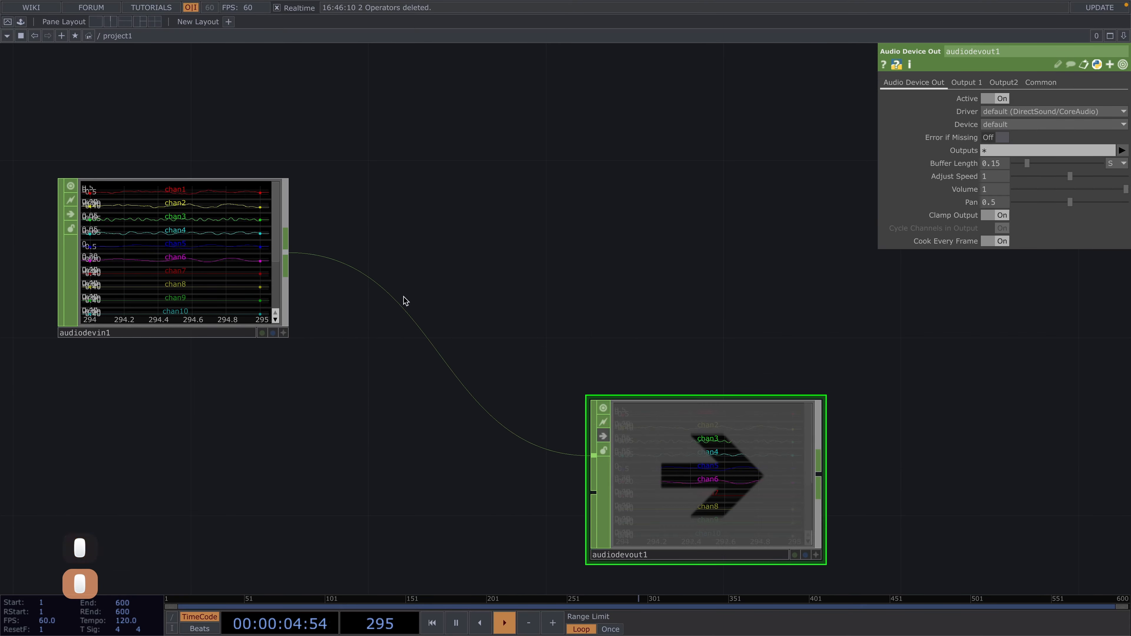
# - Branch a Select CHOP off the Audio Device In CHOP and place it above the existing wire
pyautogui.moveTo(409, 232); pyautogui.dragTo(468, 301)
pyautogui.click(550, 145)
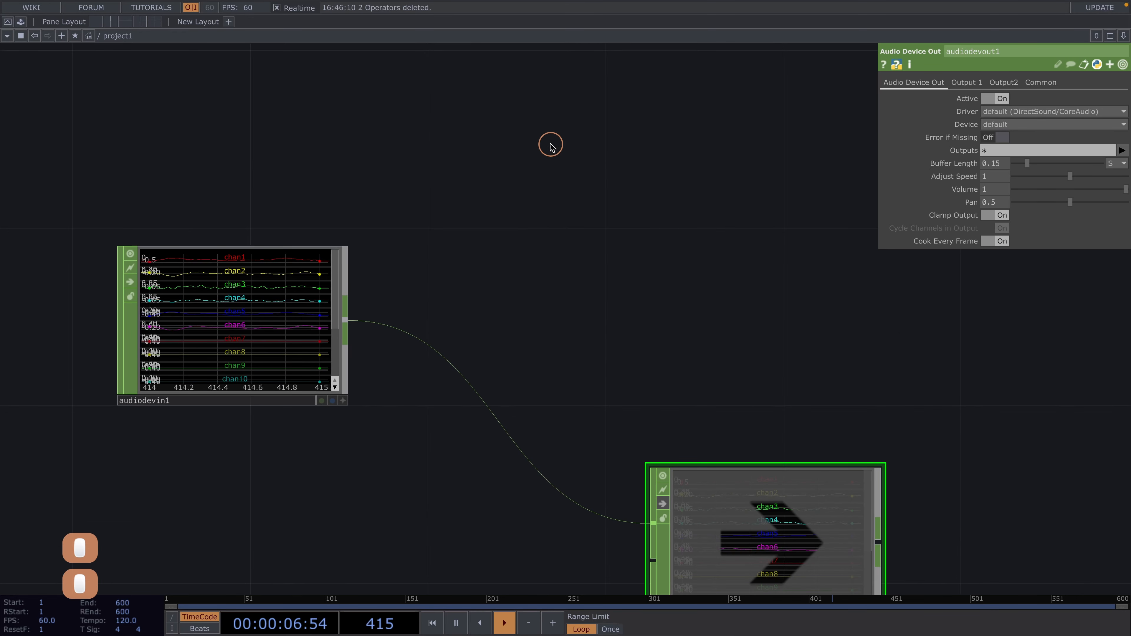
pyautogui.click(483, 197)
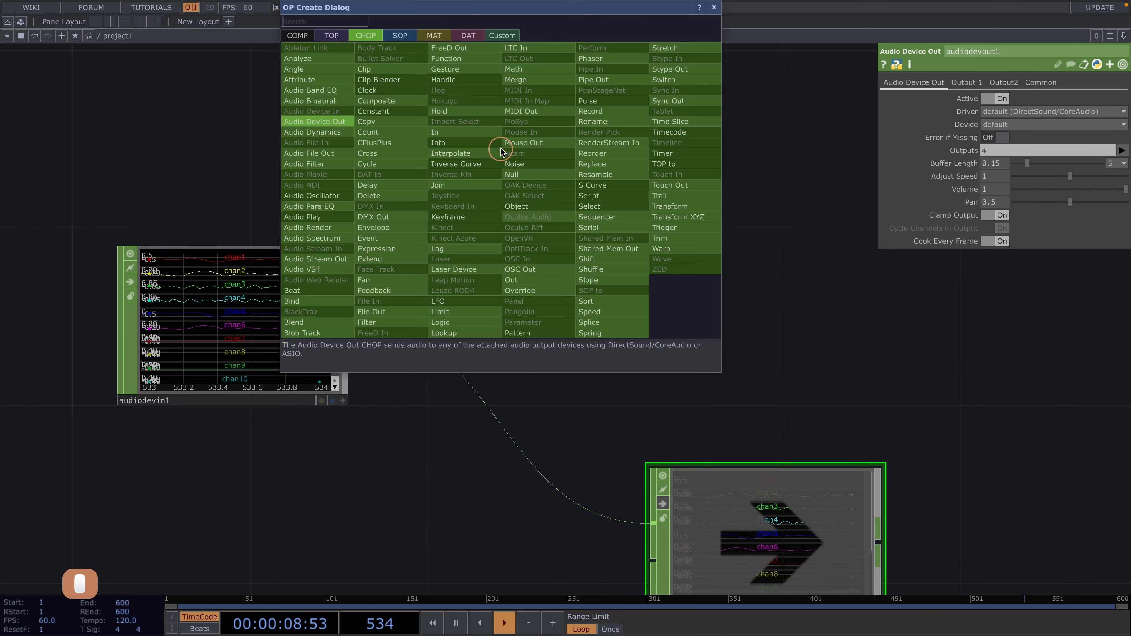
pyautogui.write('selec')
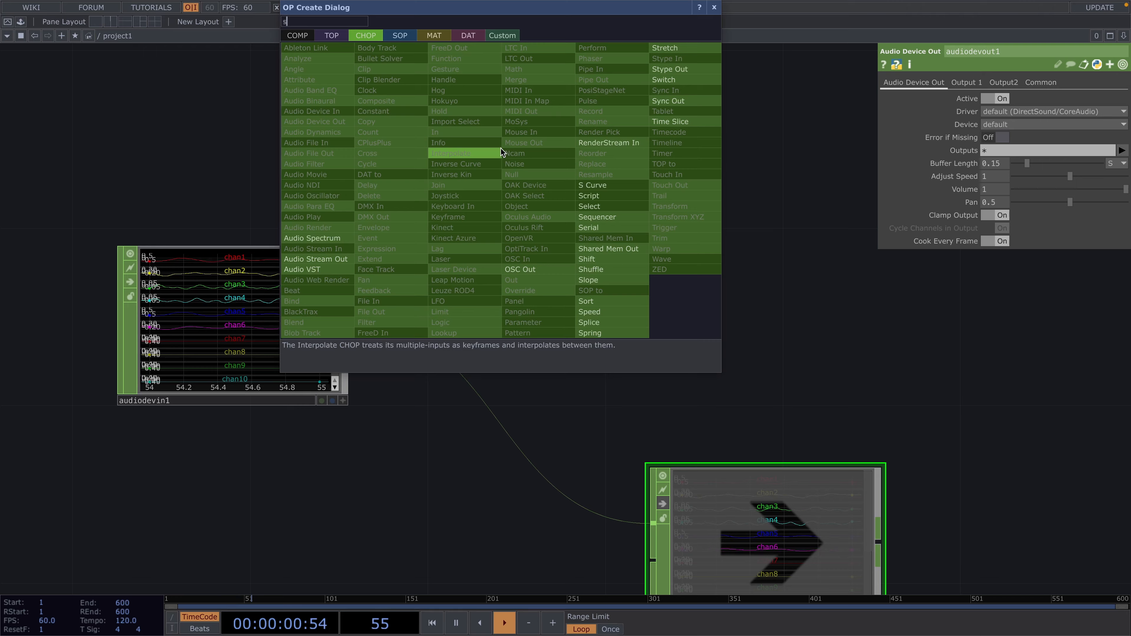
pyautogui.click(593, 206)
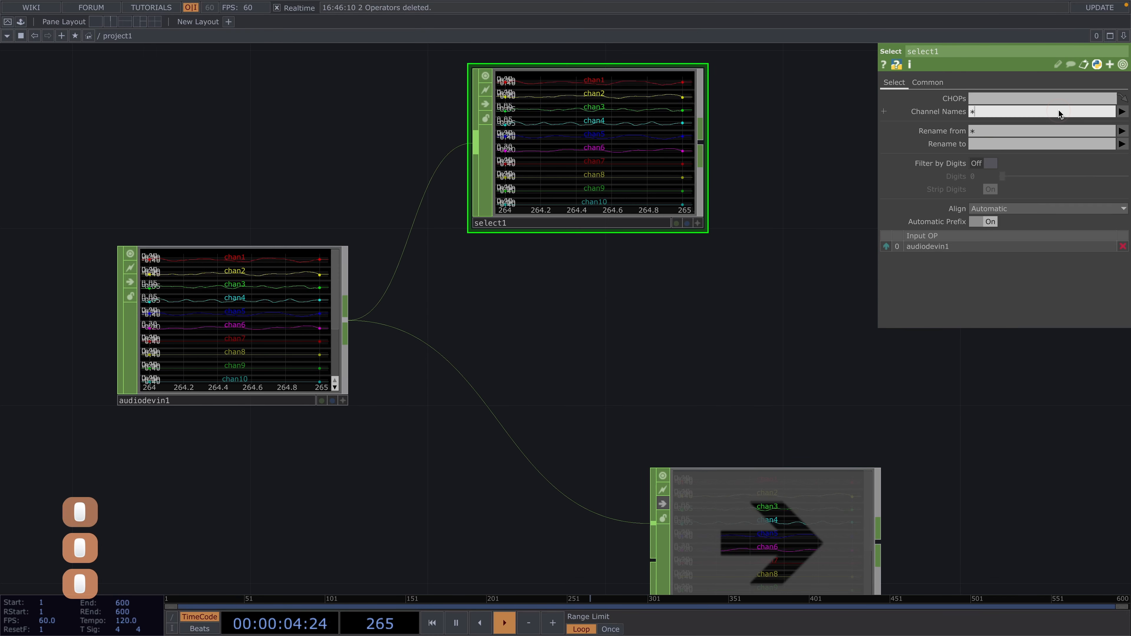
# - Set the Select CHOP's channel names to chan5 and chan6
pyautogui.click(1122, 112)
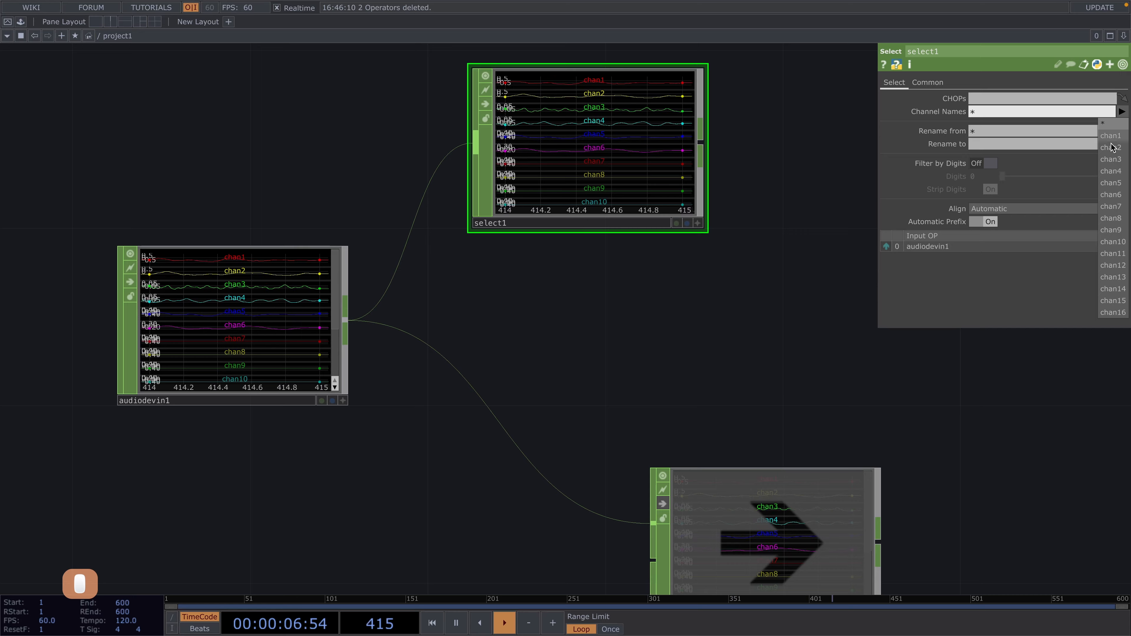
pyautogui.click(1111, 183)
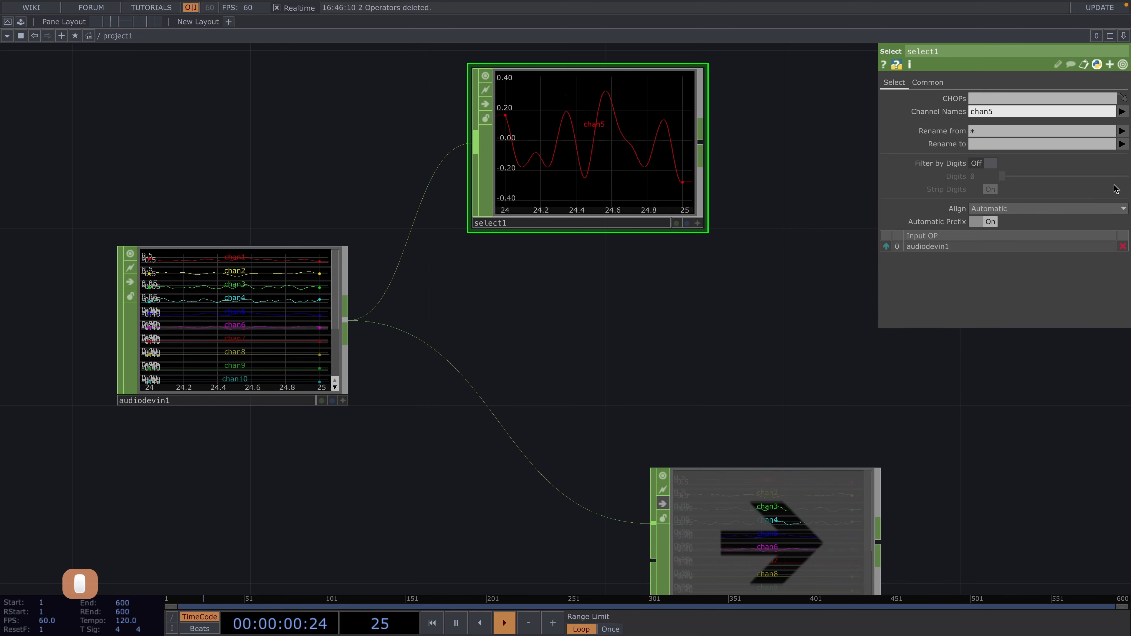
pyautogui.click(1122, 112)
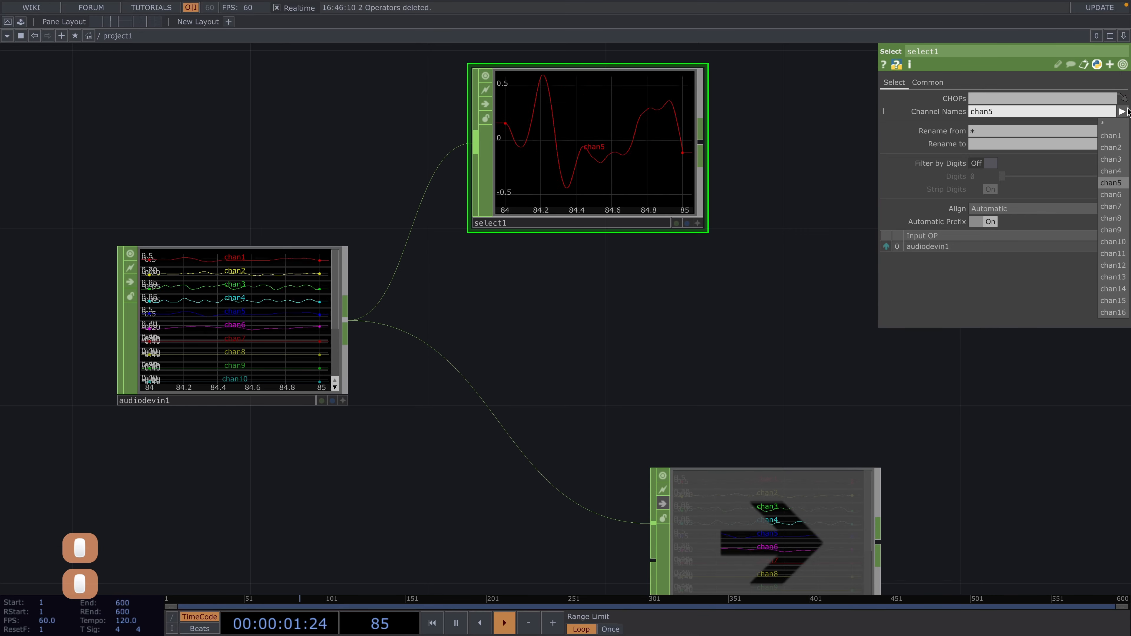
pyautogui.click(1111, 194)
# - In the Logic Pro mixer, toggle mute on the TD1 aux channel
pyautogui.moveTo(740, 238); pyautogui.dragTo(682, 306)
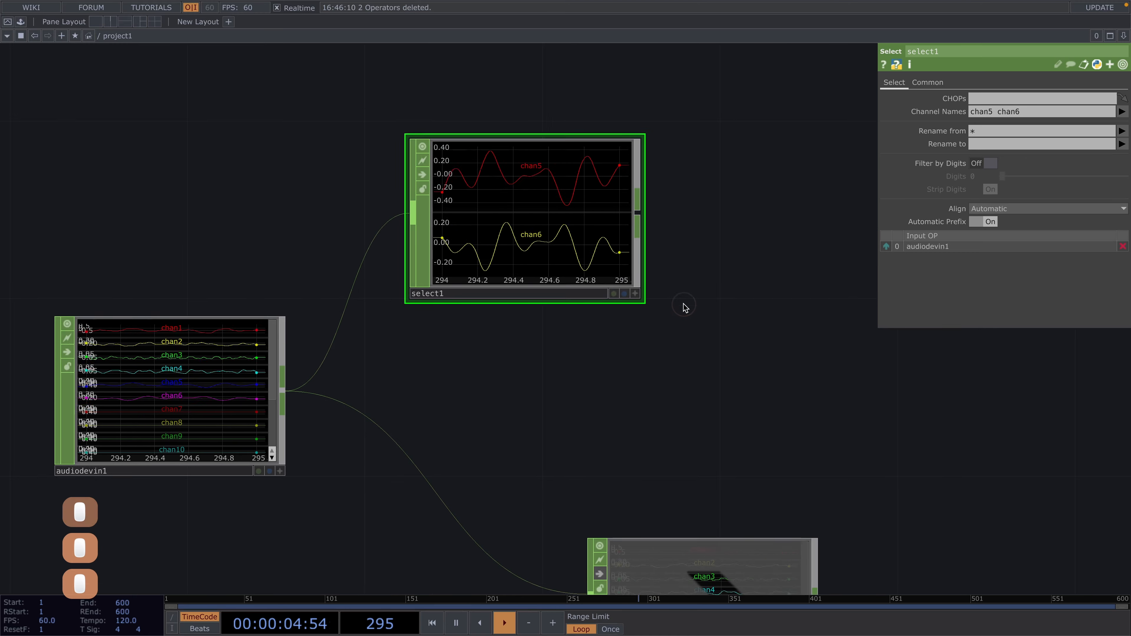
pyautogui.moveTo(679, 309); pyautogui.dragTo(712, 326, button='middle')
pyautogui.moveTo(709, 317); pyautogui.dragTo(597, 323)
pyautogui.moveTo(629, 319); pyautogui.dragTo(632, 322, button='middle')
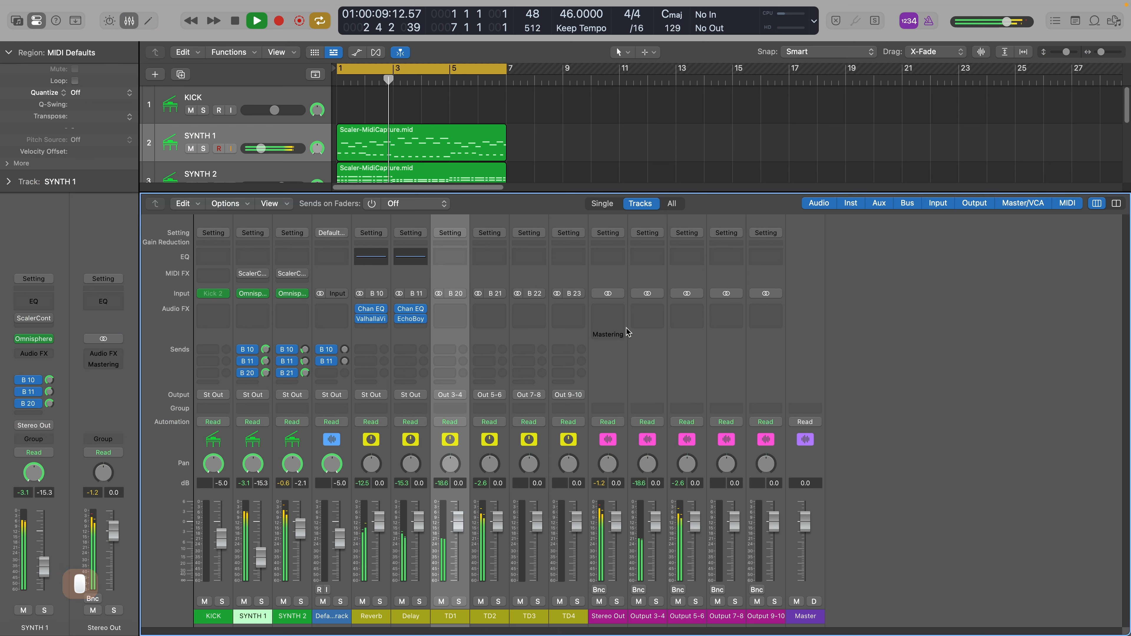
pyautogui.click(442, 603)
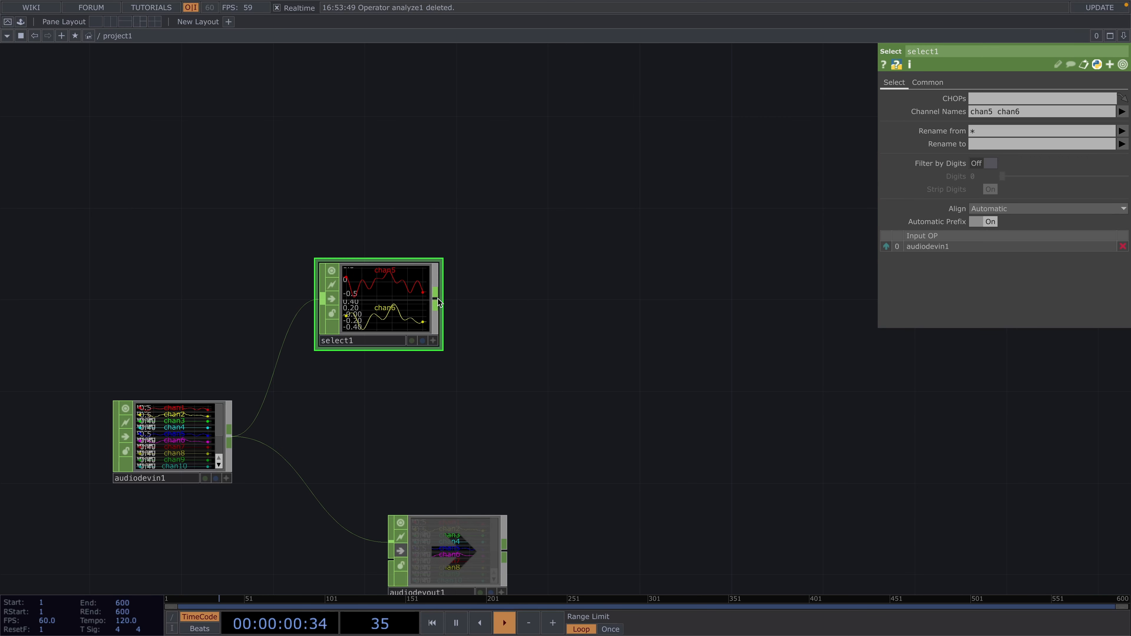
# - In TouchDesigner, add a Math CHOP after the Select CHOP and set Combine Channels to Average
pyautogui.moveTo(438, 299); pyautogui.dragTo(575, 302)
pyautogui.moveTo(438, 299); pyautogui.dragTo(575, 300)
pyautogui.write('math')
pyautogui.press('Return')
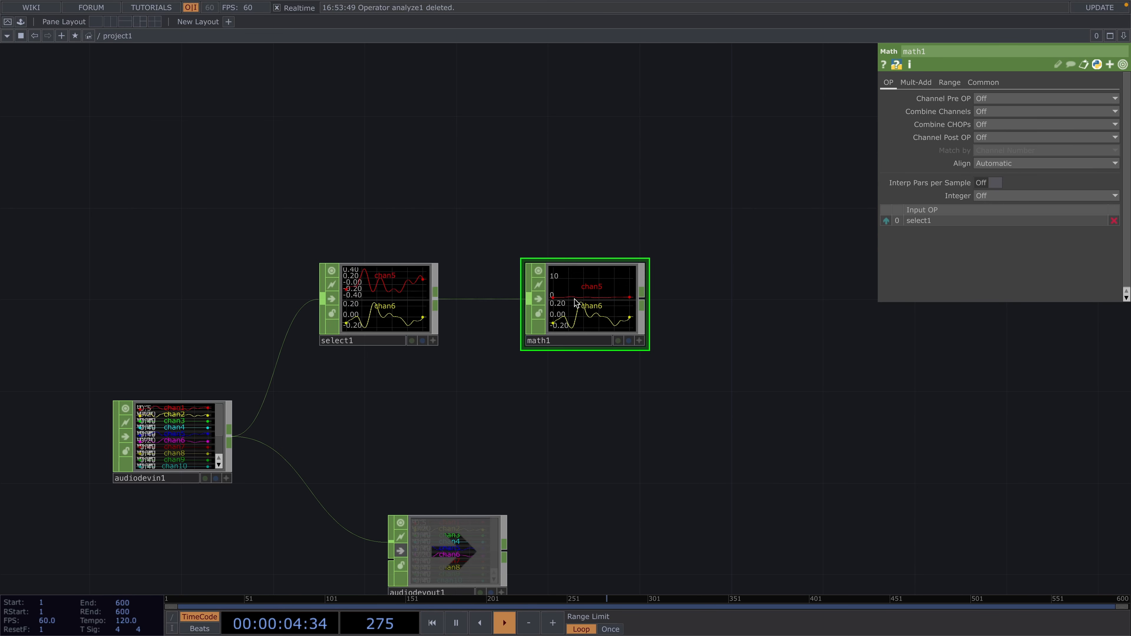
pyautogui.click(1010, 124)
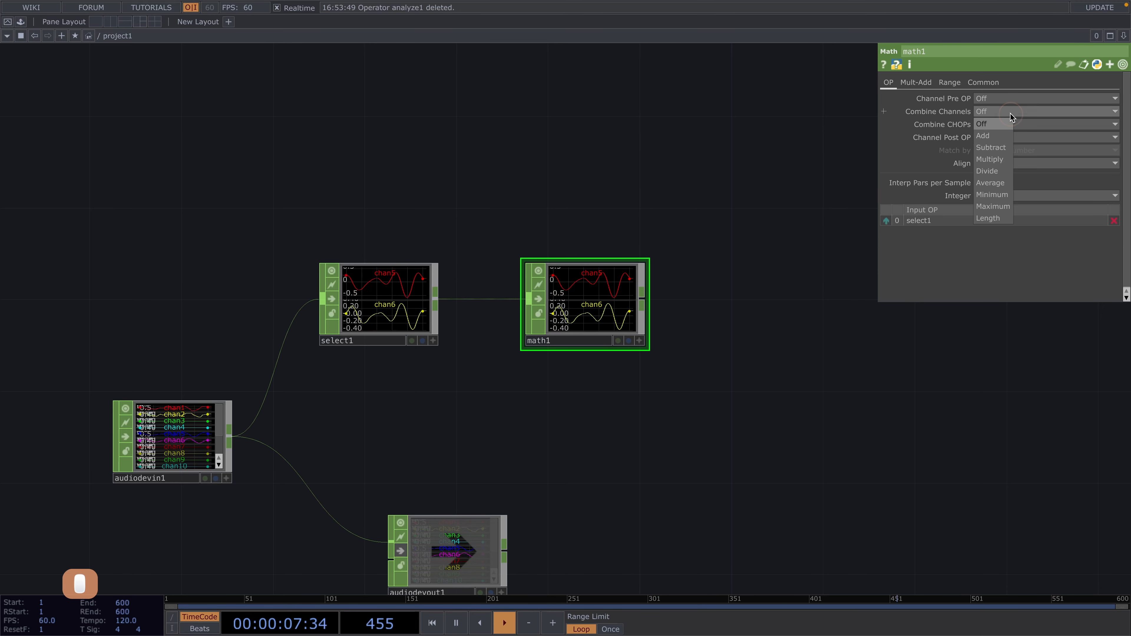
pyautogui.click(998, 181)
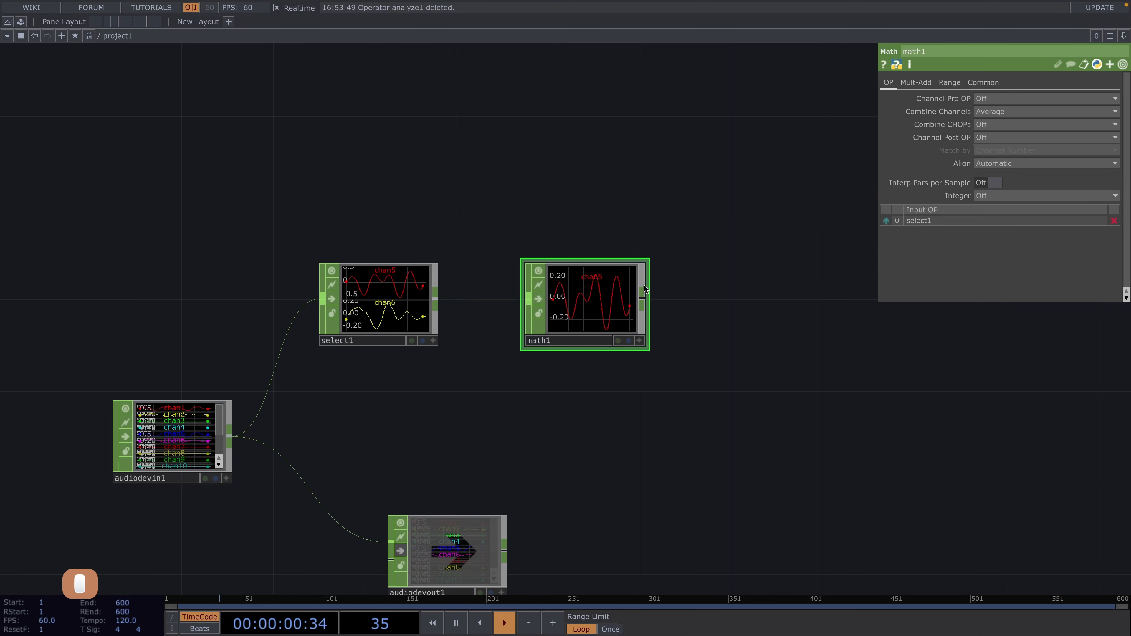
# - Add an Audio Spectrum CHOP fed by the Math CHOP
pyautogui.moveTo(769, 328); pyautogui.dragTo(543, 347)
pyautogui.click(418, 318)
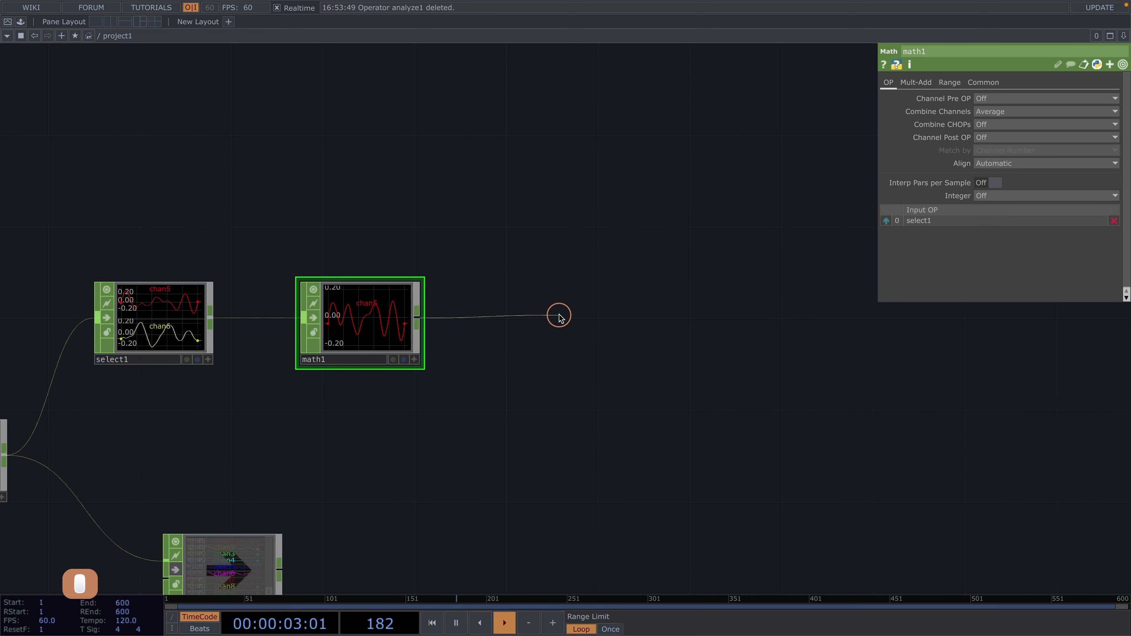
pyautogui.click(559, 316)
pyautogui.write('audio')
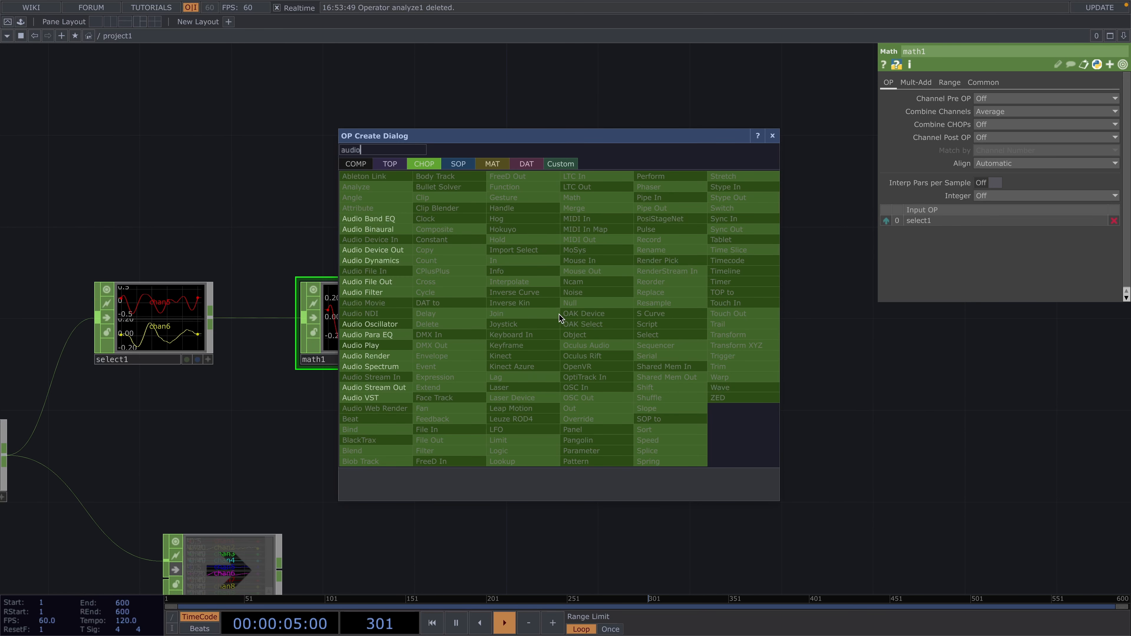
pyautogui.click(386, 366)
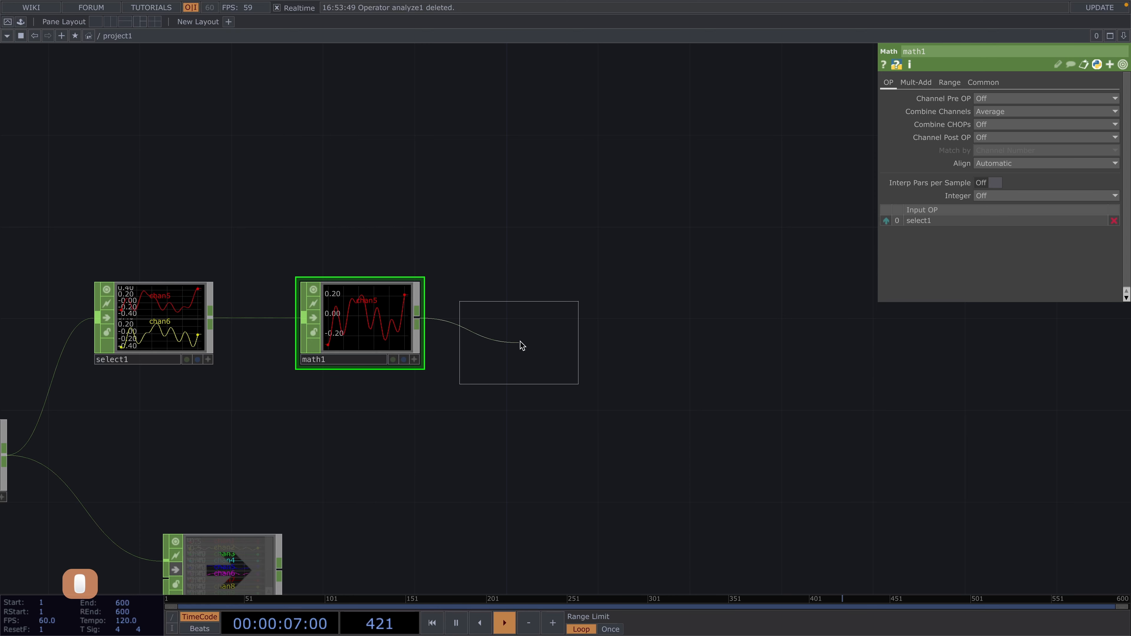
pyautogui.click(567, 328)
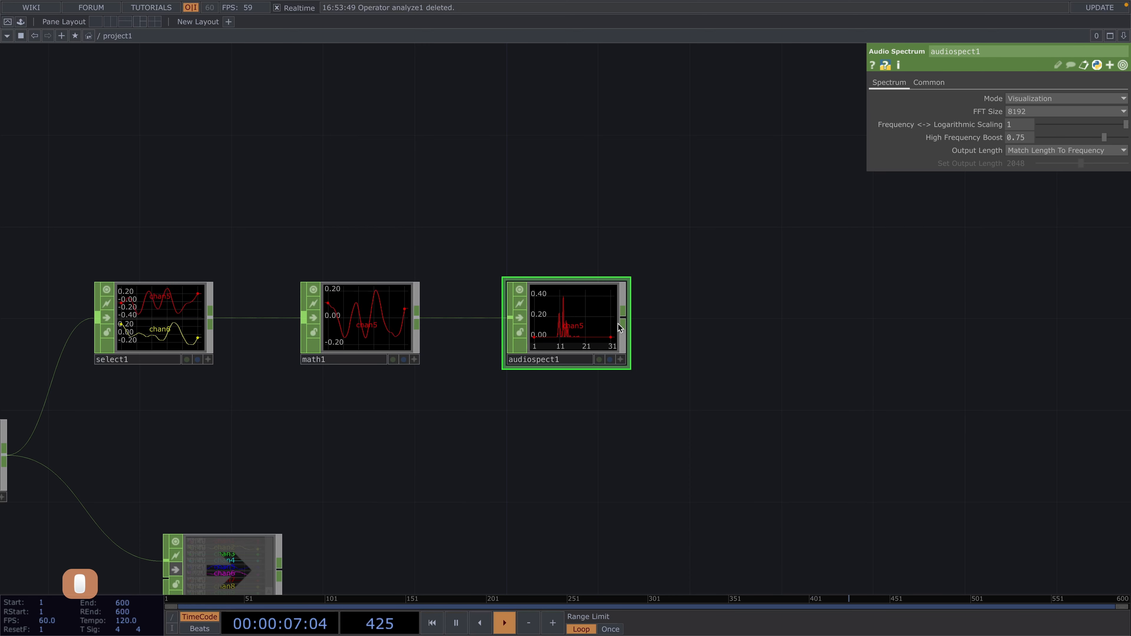
# - Add an Analyze CHOP fed by the Audio Spectrum CHOP
pyautogui.click(622, 324)
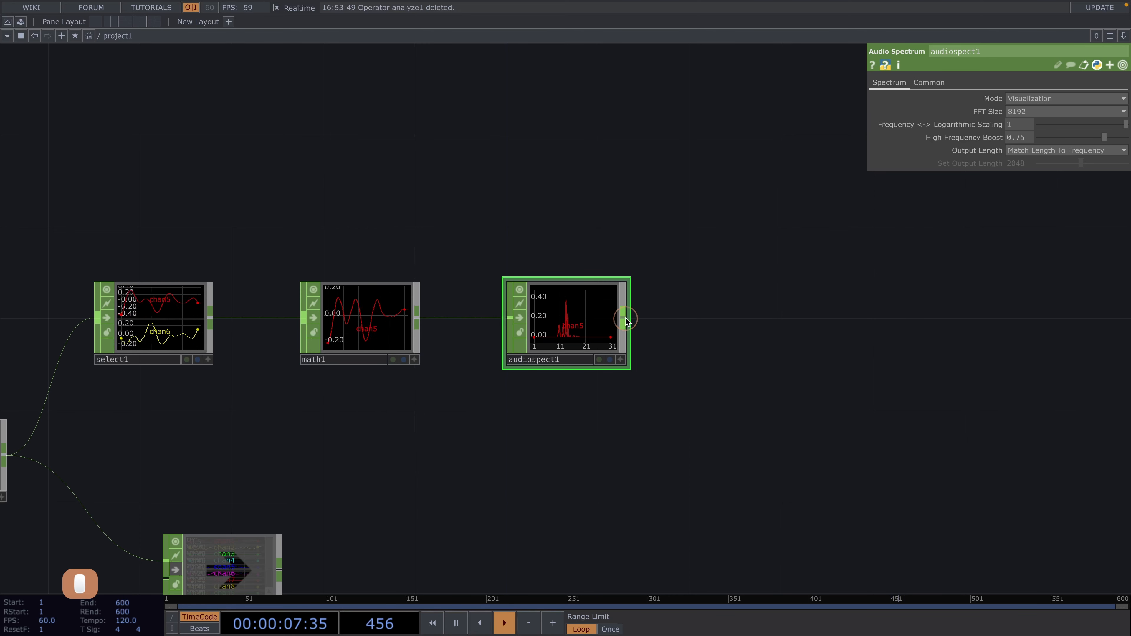
pyautogui.click(766, 317)
pyautogui.write('analy')
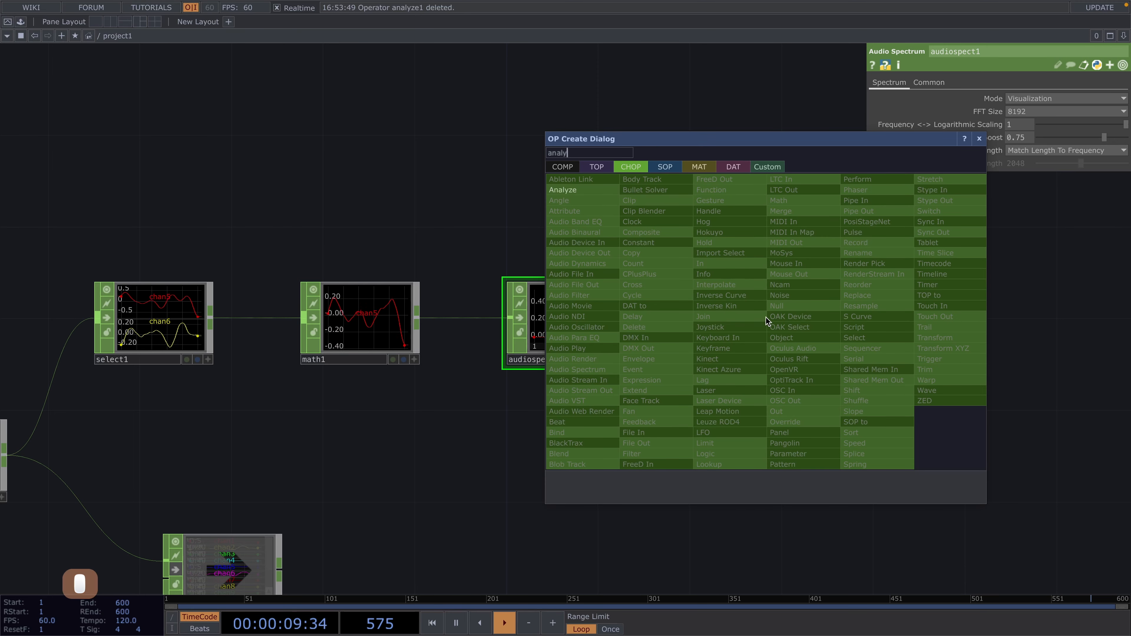
pyautogui.press('Return')
# - Add a Null CHOP fed by the Analyze CHOP and align it with the rest of the chain
pyautogui.moveTo(907, 398); pyautogui.dragTo(590, 422)
pyautogui.scroll(-2, 750, 408)
pyautogui.scroll(-2, 749, 408)
pyautogui.click(506, 358)
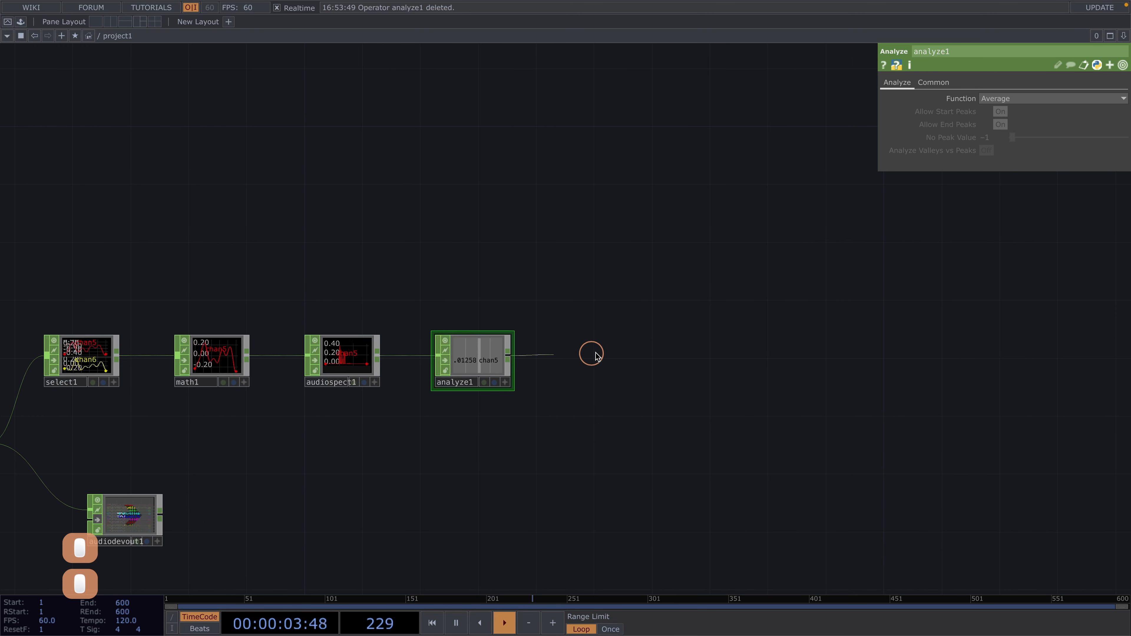
pyautogui.click(621, 353)
pyautogui.write('nul')
pyautogui.press('Return')
pyautogui.click(620, 353)
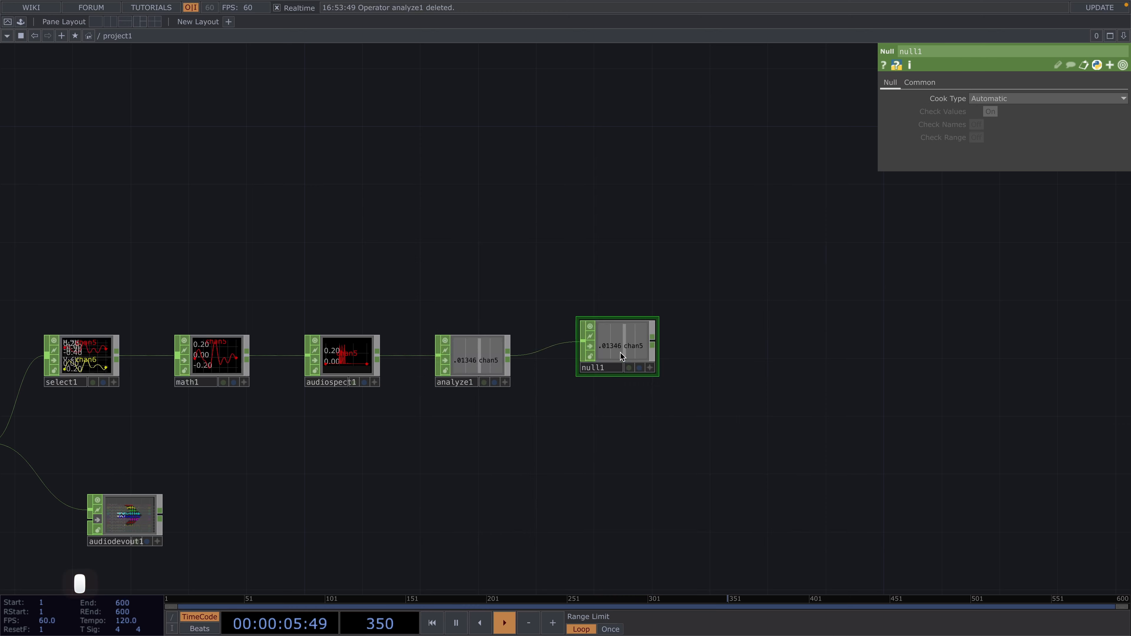
pyautogui.moveTo(665, 371); pyautogui.dragTo(598, 394)
# - Add a Circle TOP and place it above the Null CHOP
pyautogui.moveTo(561, 267); pyautogui.dragTo(425, 267)
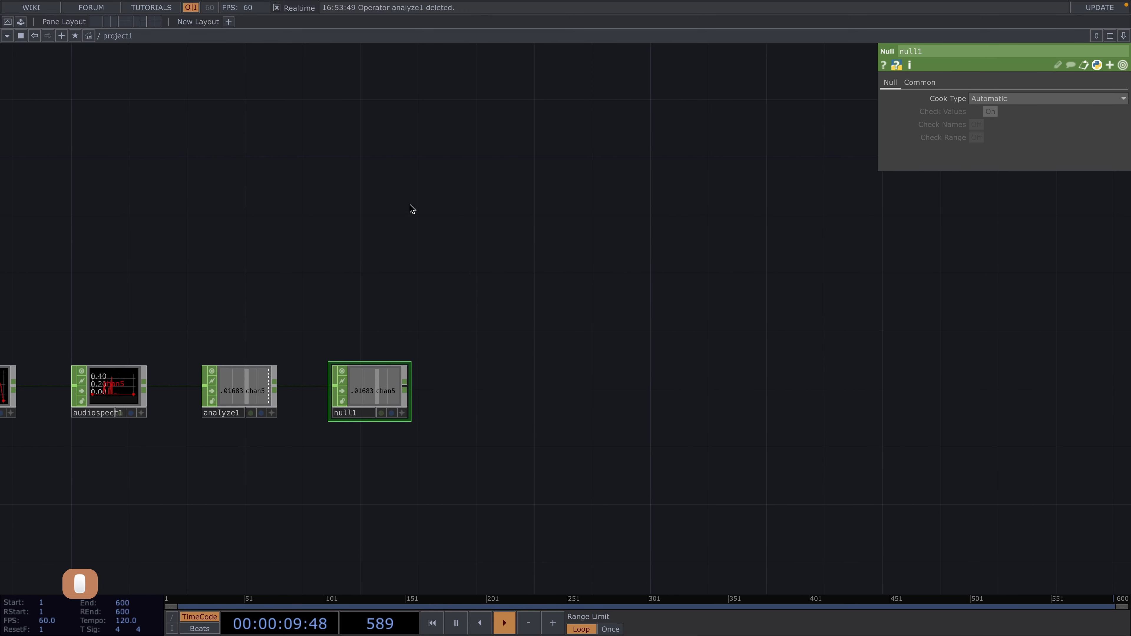
pyautogui.press('Tab')
pyautogui.click(228, 52)
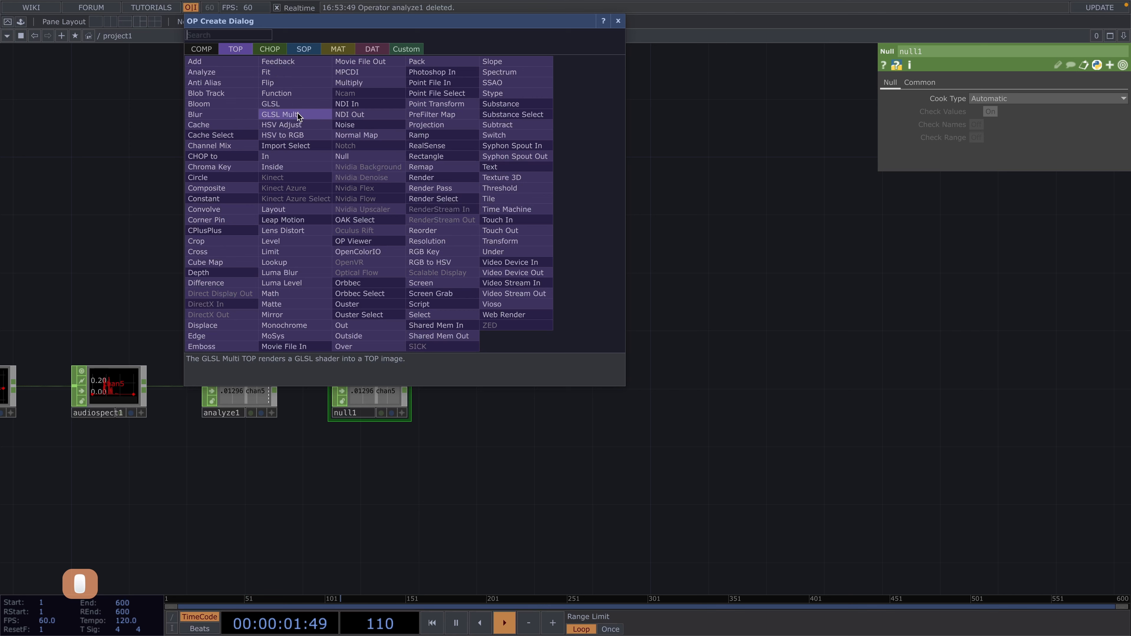
pyautogui.write('circle')
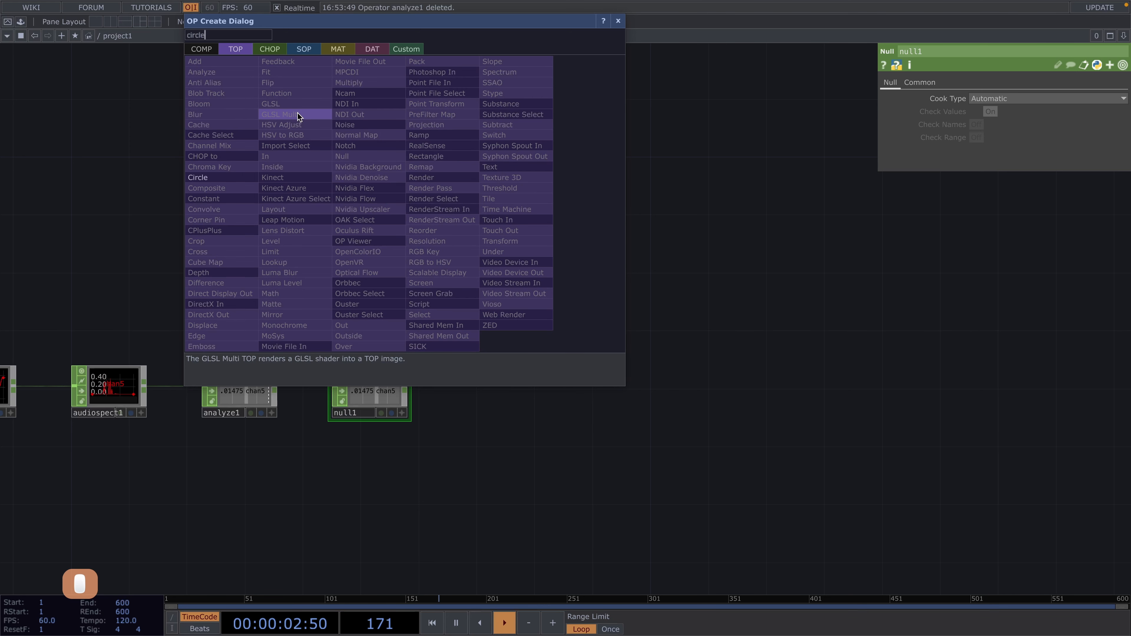
pyautogui.click(223, 176)
pyautogui.click(381, 264)
pyautogui.moveTo(387, 265)
pyautogui.mouseDown()
pyautogui.moveTo(446, 267)
pyautogui.moveTo(373, 265)
pyautogui.mouseUp()
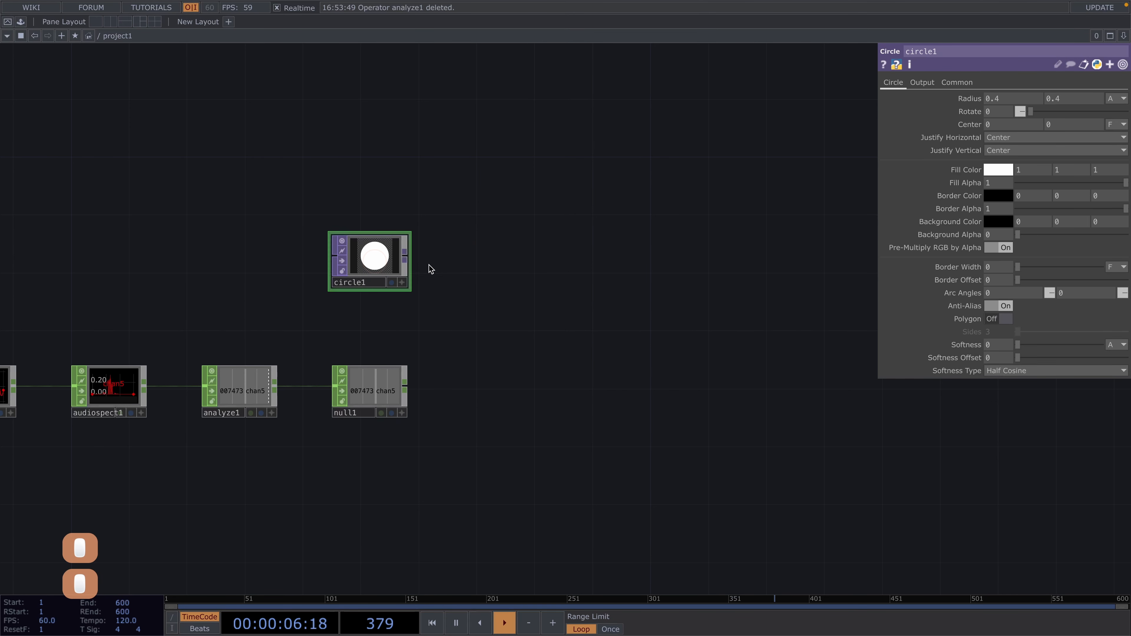
# - Add a Transform TOP fed by the Circle TOP
pyautogui.click(466, 260)
pyautogui.write('transform')
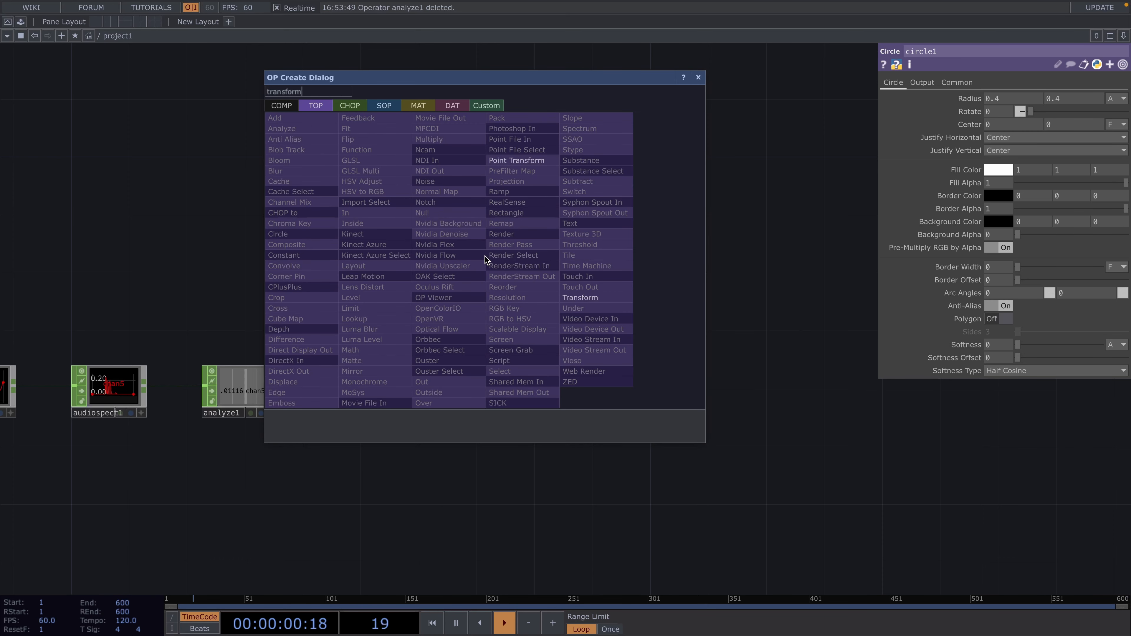
pyautogui.click(577, 298)
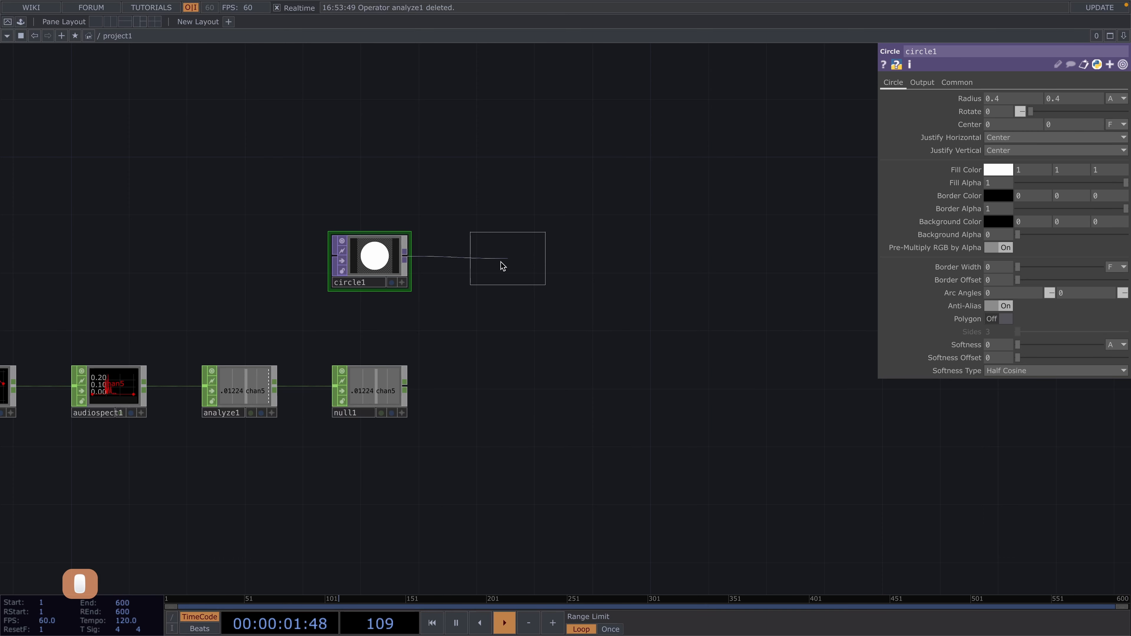
pyautogui.click(503, 266)
# - Add a Null TOP fed by the Transform TOP
pyautogui.click(537, 260)
pyautogui.click(629, 257)
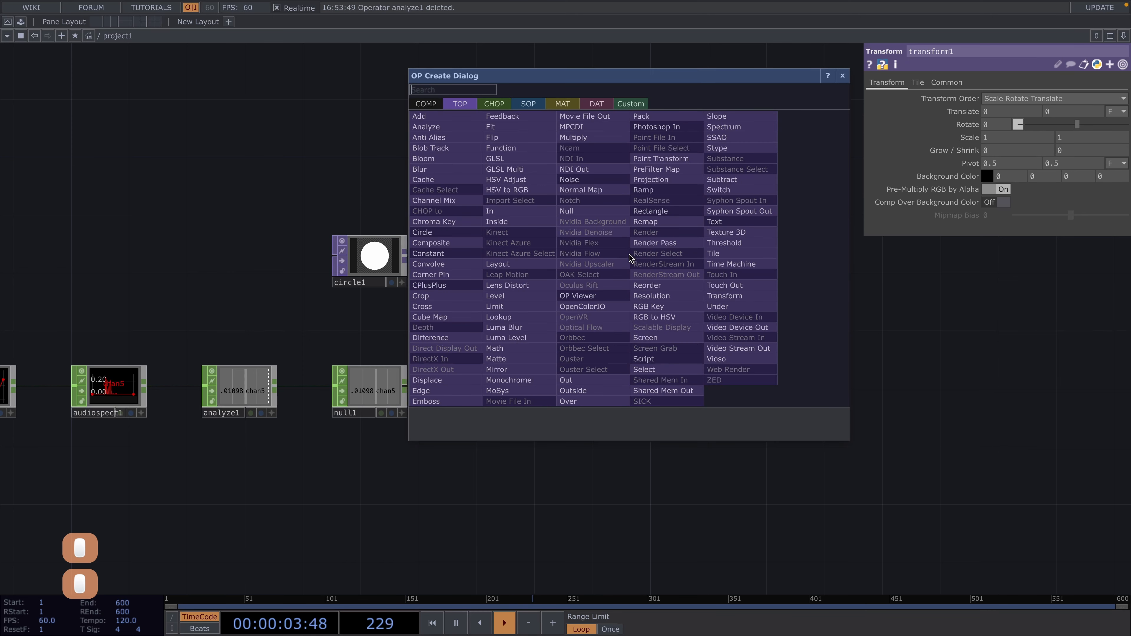
pyautogui.write('nul')
pyautogui.press('Return')
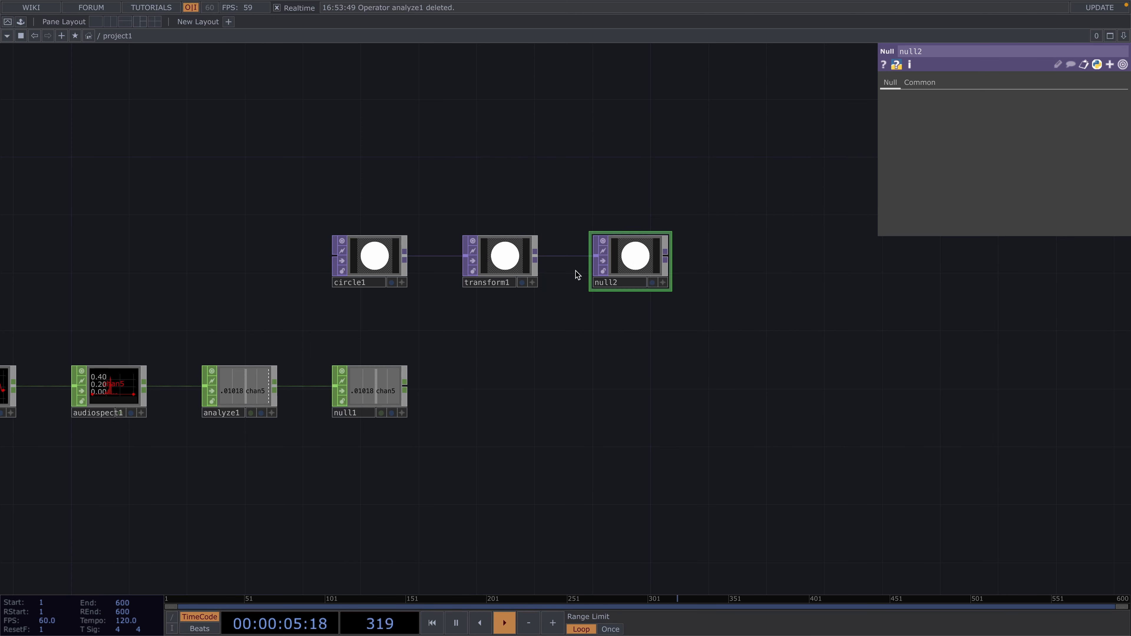
# - Link both Translate values of the Transform TOP to chan5 of the null1 CHOP as CHOP references
pyautogui.click(501, 256)
pyautogui.click(402, 413)
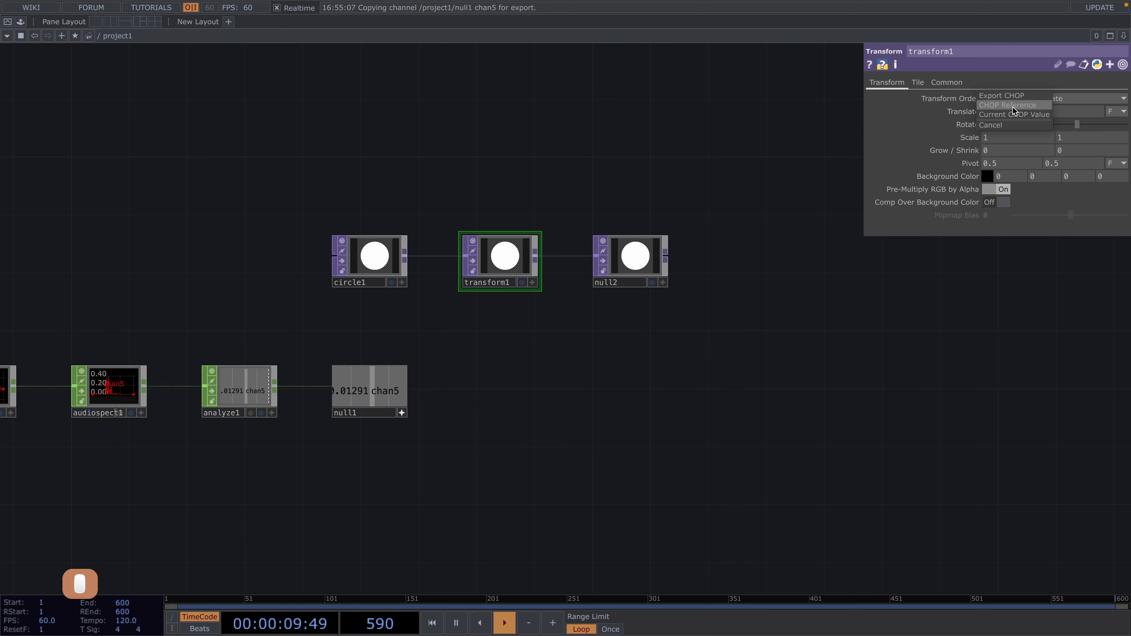
pyautogui.click(1012, 106)
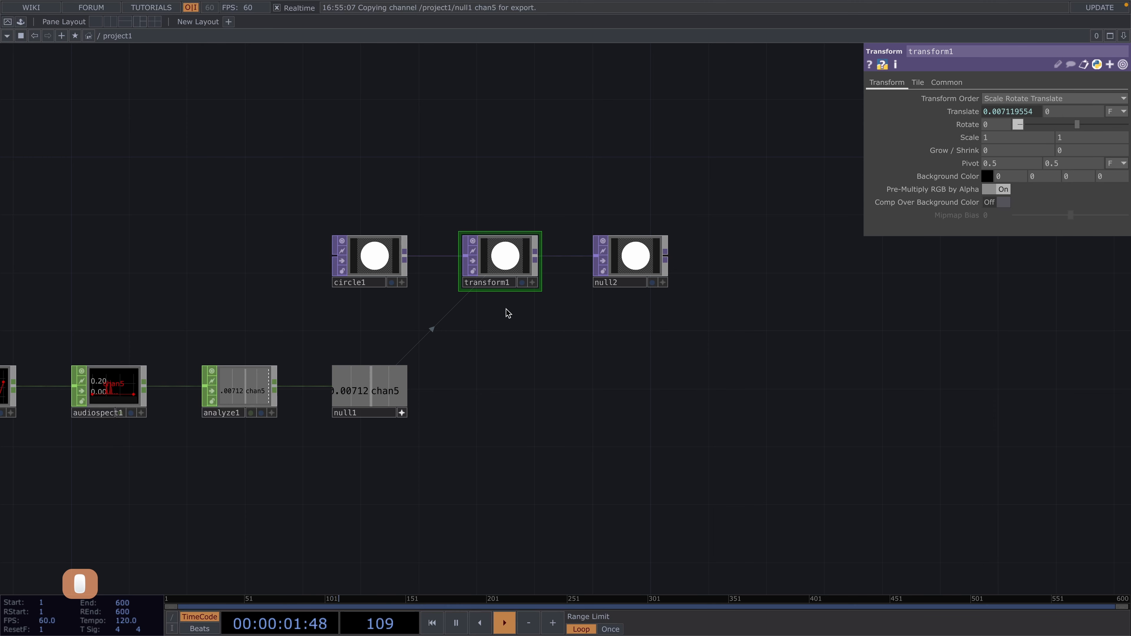
pyautogui.scroll(3, 507, 313)
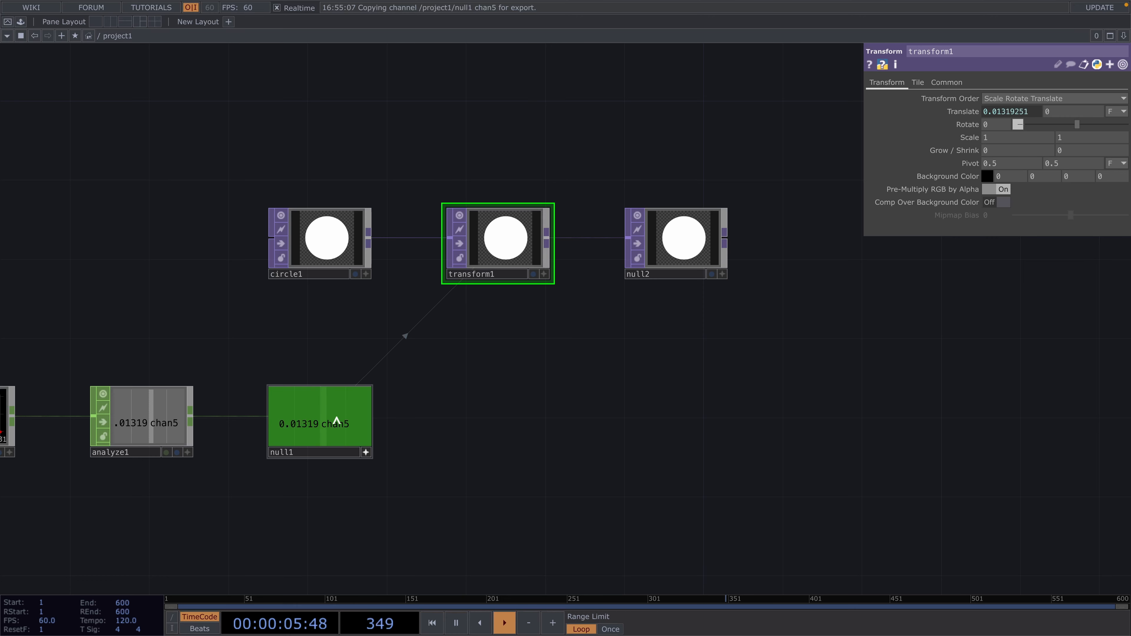
pyautogui.click(931, 190)
pyautogui.moveTo(1072, 109); pyautogui.dragTo(1073, 110)
pyautogui.click(1073, 108)
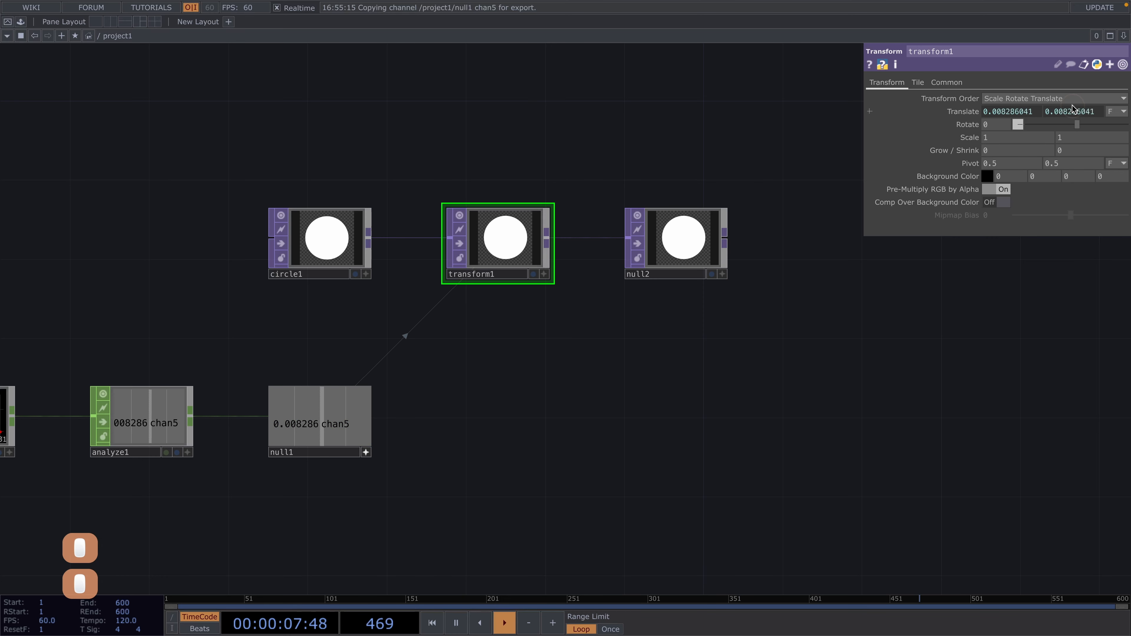
# - Move null1 further along the chain and insert a Math CHOP between the Analyze and Null CHOPs
pyautogui.moveTo(224, 534); pyautogui.dragTo(429, 511, button='middle')
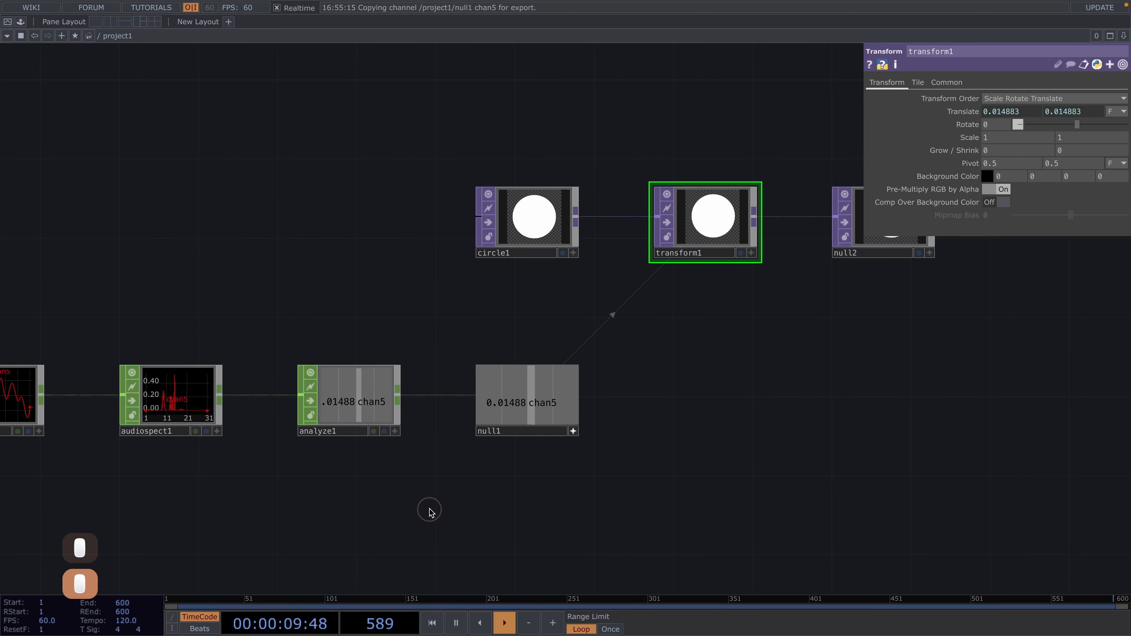
pyautogui.scroll(-1, 430, 510)
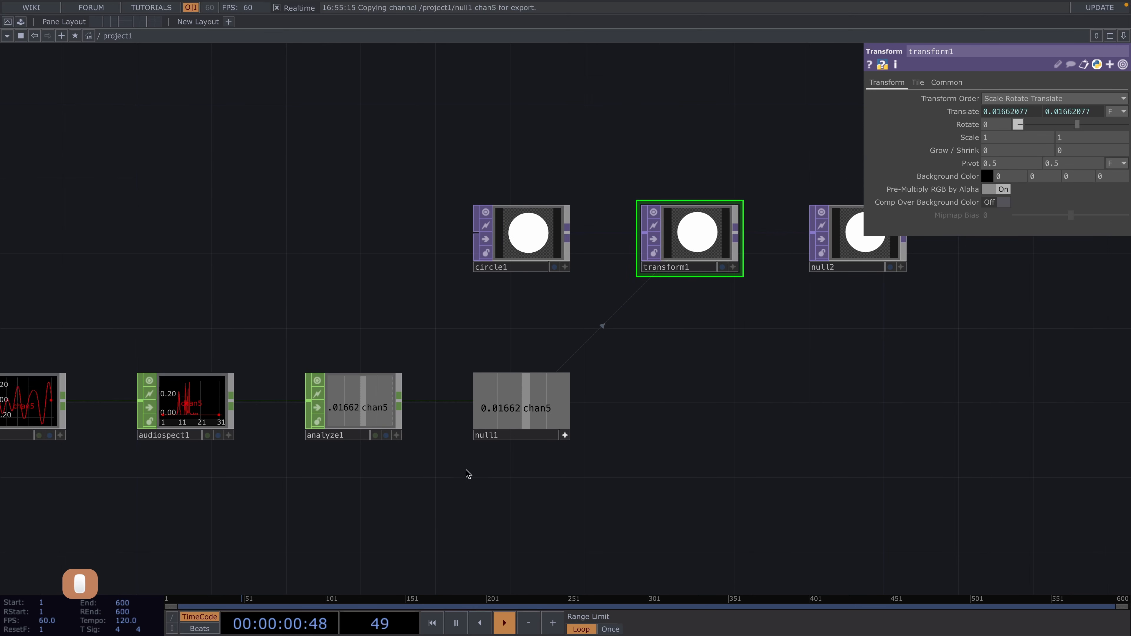
pyautogui.click(564, 436)
pyautogui.moveTo(515, 438); pyautogui.dragTo(624, 436)
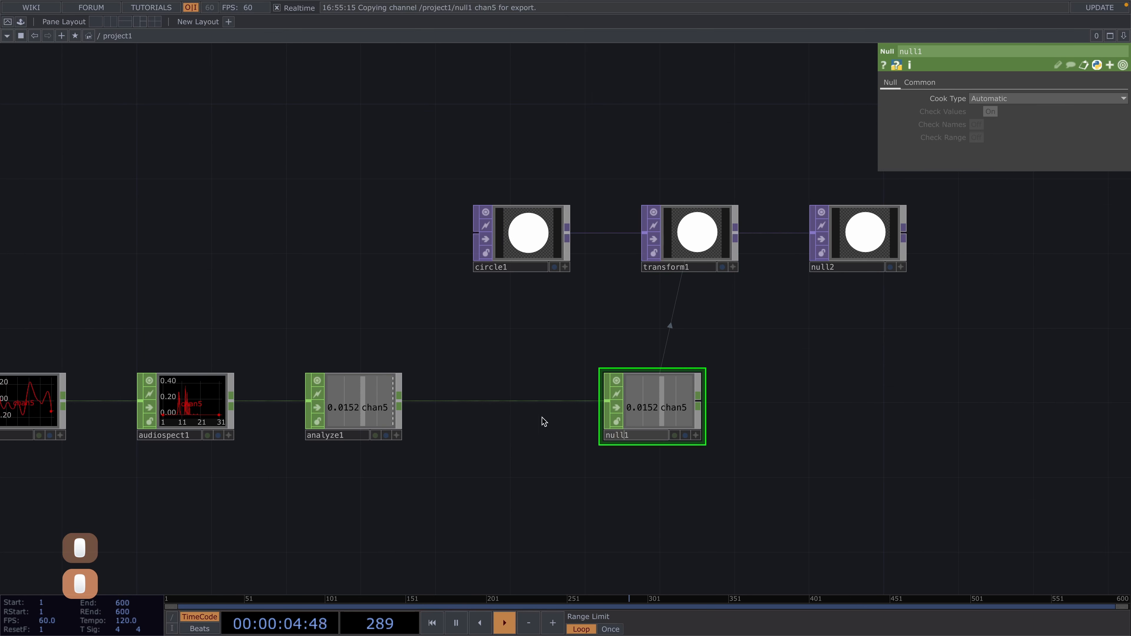
pyautogui.rightClick(505, 402)
pyautogui.click(530, 391)
pyautogui.write('m')
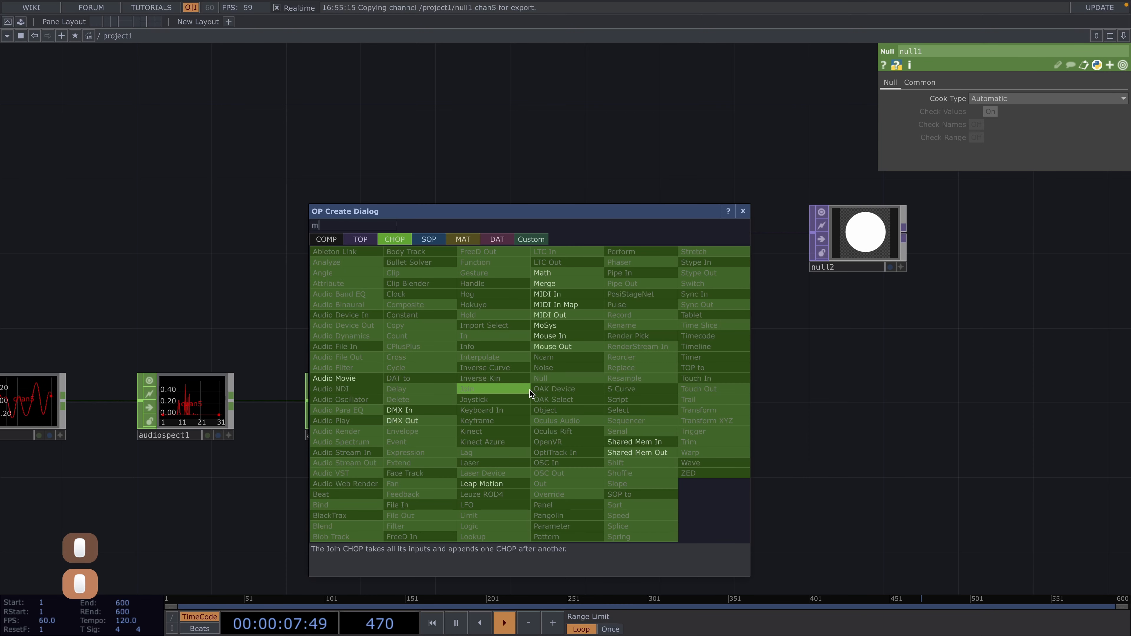
pyautogui.write('a')
pyautogui.press('Return')
pyautogui.click(530, 392)
pyautogui.moveTo(530, 392); pyautogui.dragTo(503, 408)
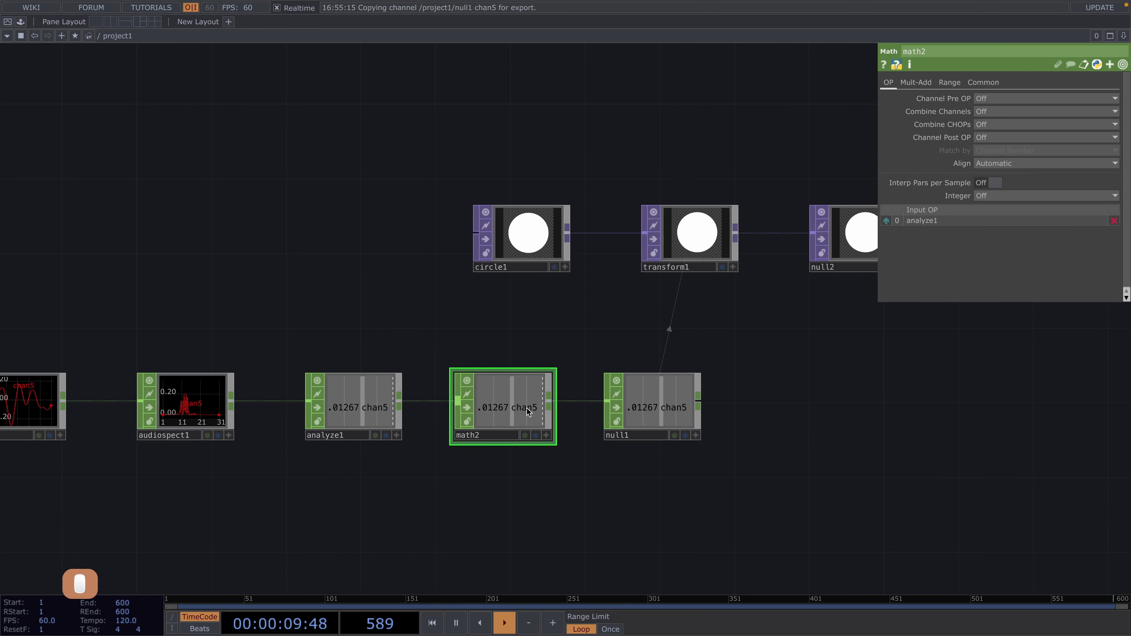
# - Set the To Range of the math2 CHOP to 1 and 5
pyautogui.click(950, 84)
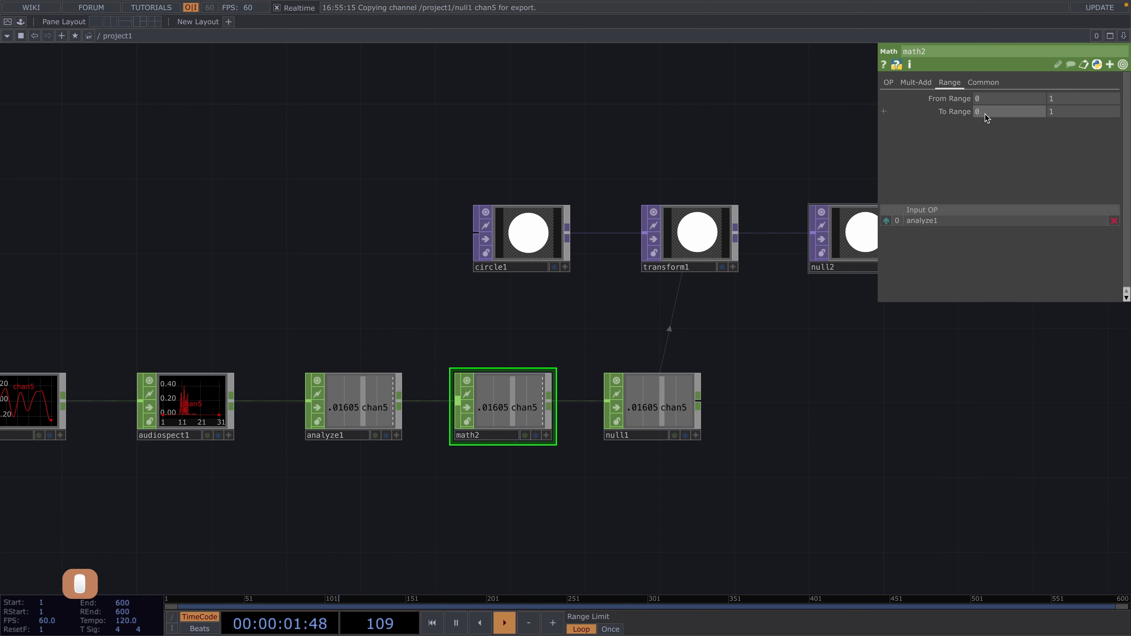
pyautogui.doubleClick(986, 113)
pyautogui.write('1')
pyautogui.press('Tab')
pyautogui.write('5')
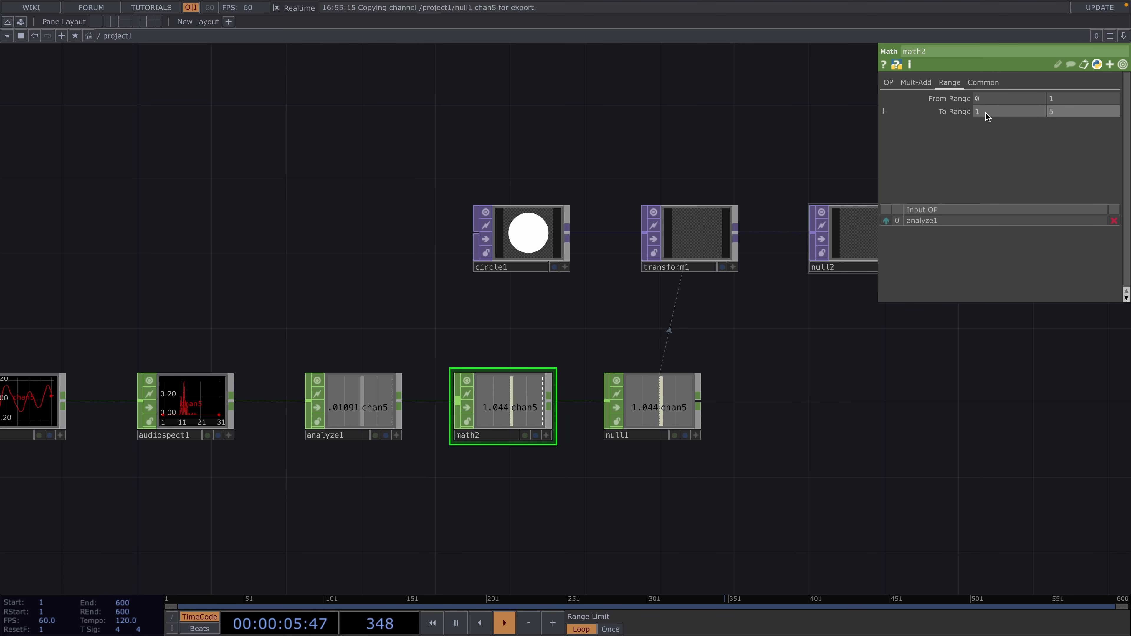
pyautogui.doubleClick(986, 113)
pyautogui.click(875, 316)
# - Reduce the Circle TOP's radius to 0.1 in both directions and select the Transform TOP
pyautogui.click(542, 244)
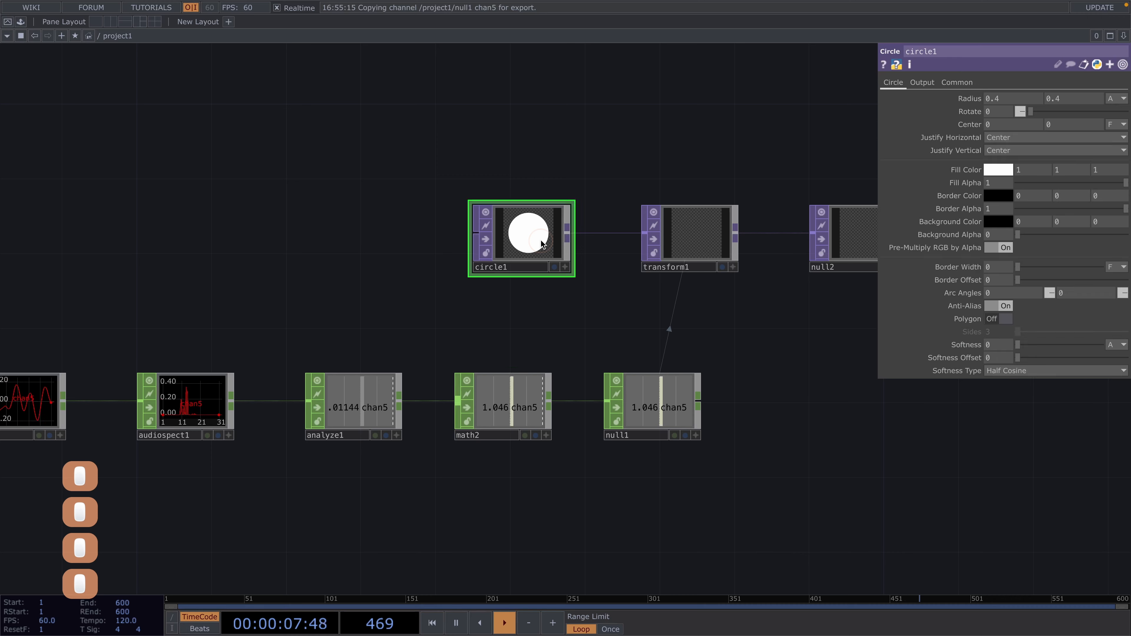
pyautogui.moveTo(972, 97); pyautogui.dragTo(953, 100)
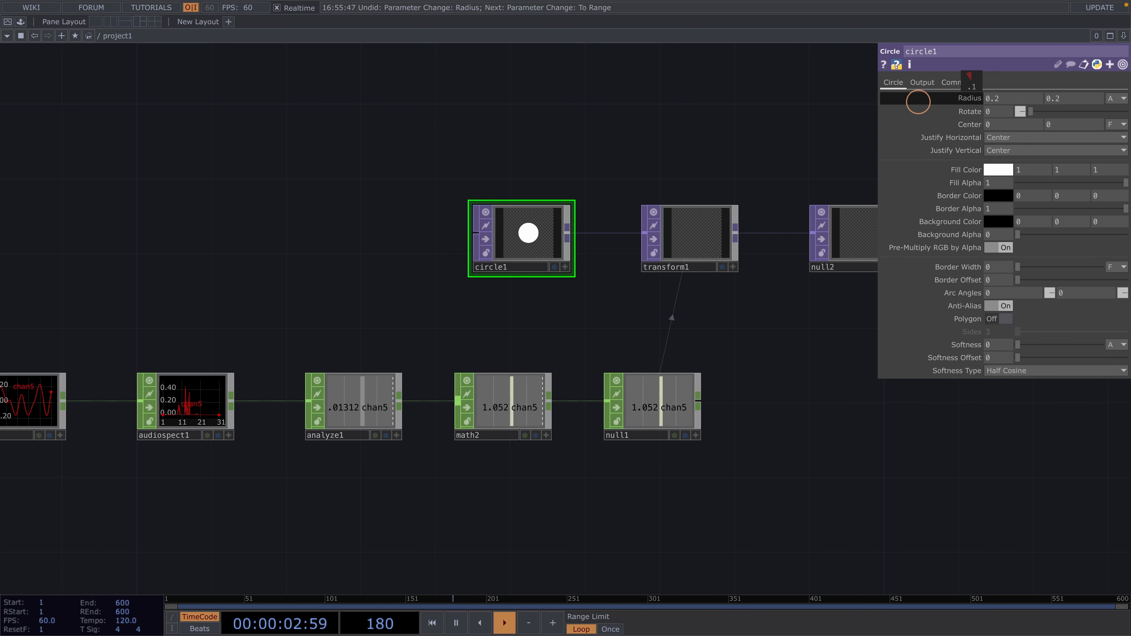
pyautogui.moveTo(897, 102); pyautogui.dragTo(897, 102)
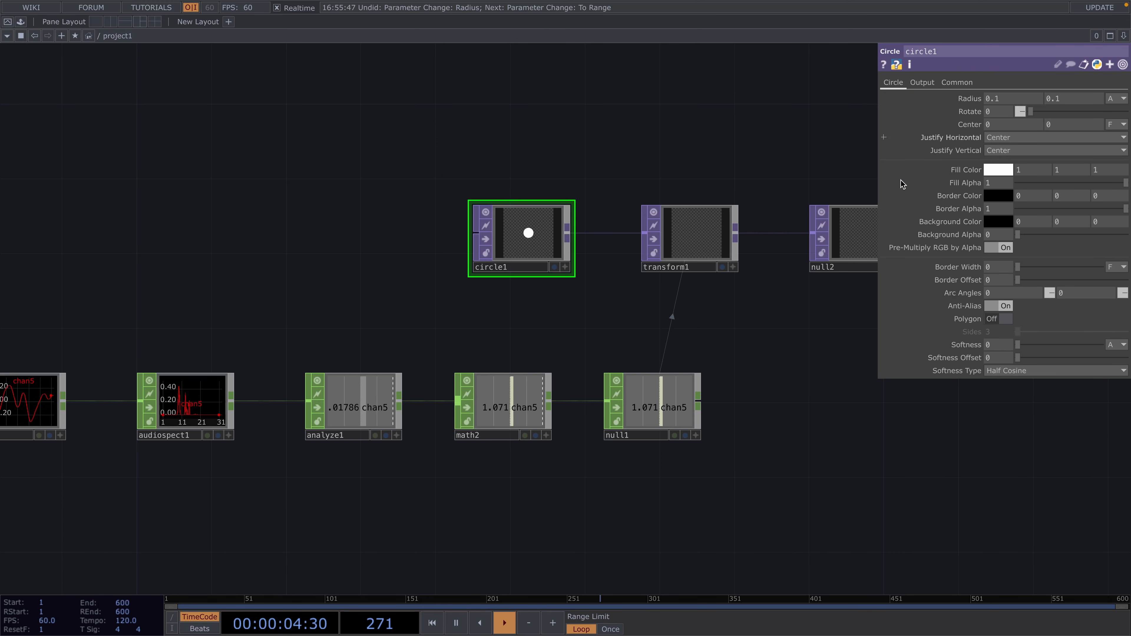
pyautogui.click(673, 244)
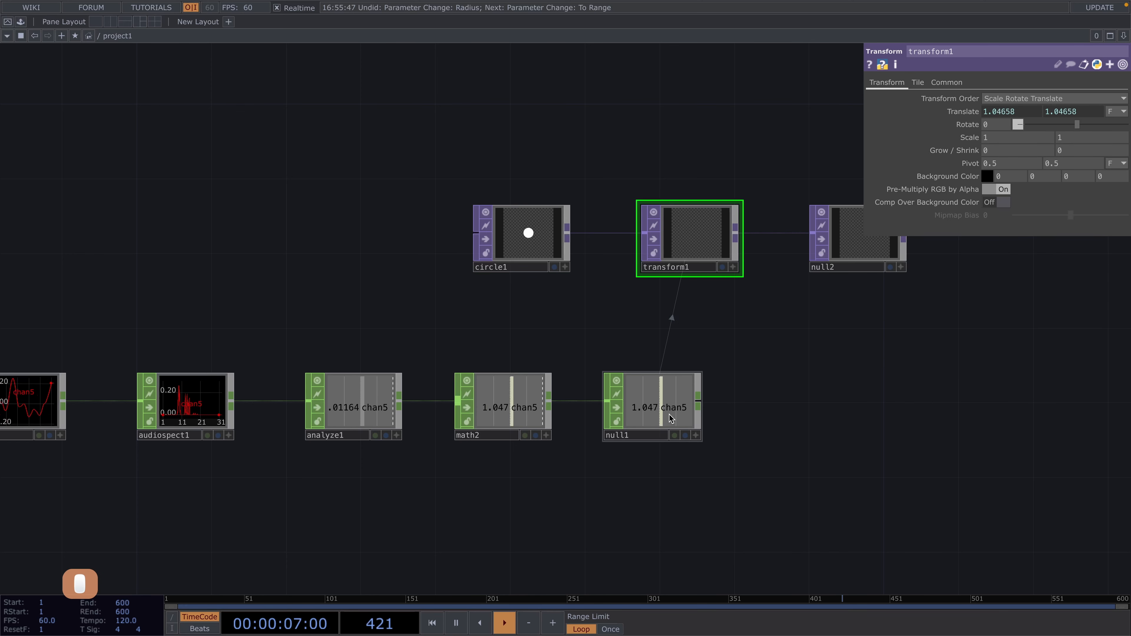
# - Set the To Range of the math2 CHOP to 0 and 2, then raise its upper value to 3
pyautogui.click(523, 423)
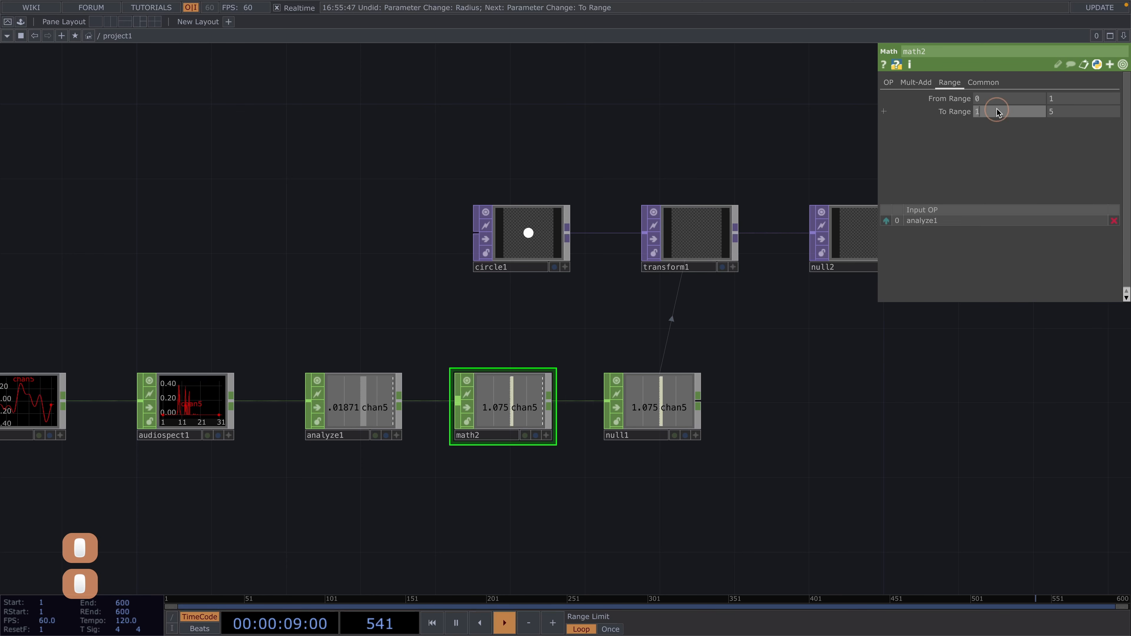
pyautogui.write('0')
pyautogui.press('Tab')
pyautogui.write('2')
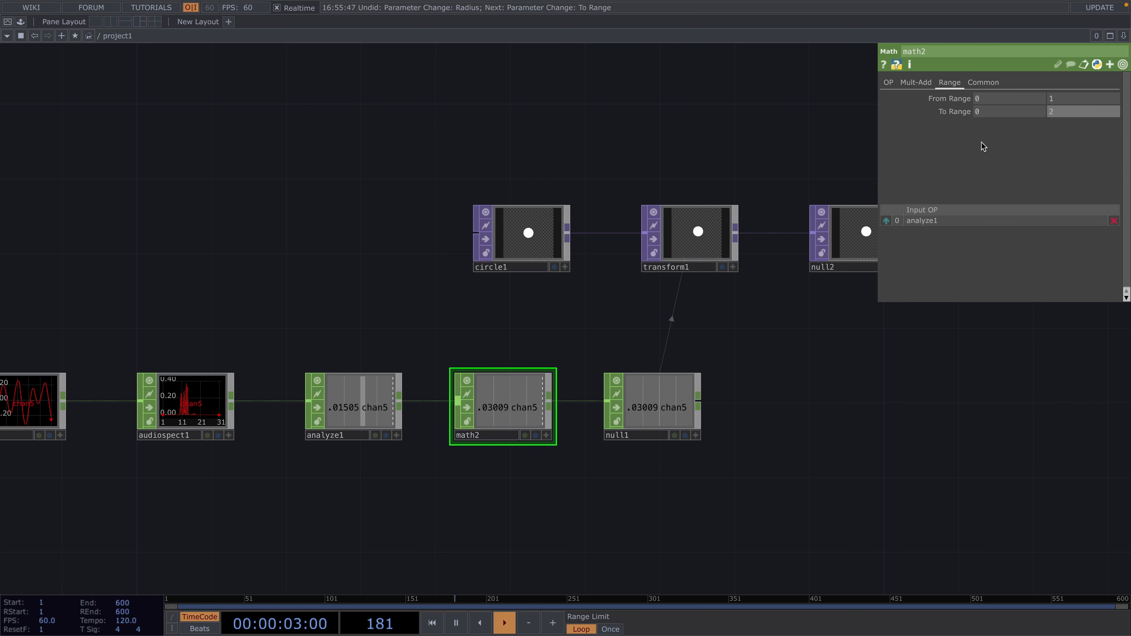
pyautogui.doubleClick(1067, 111)
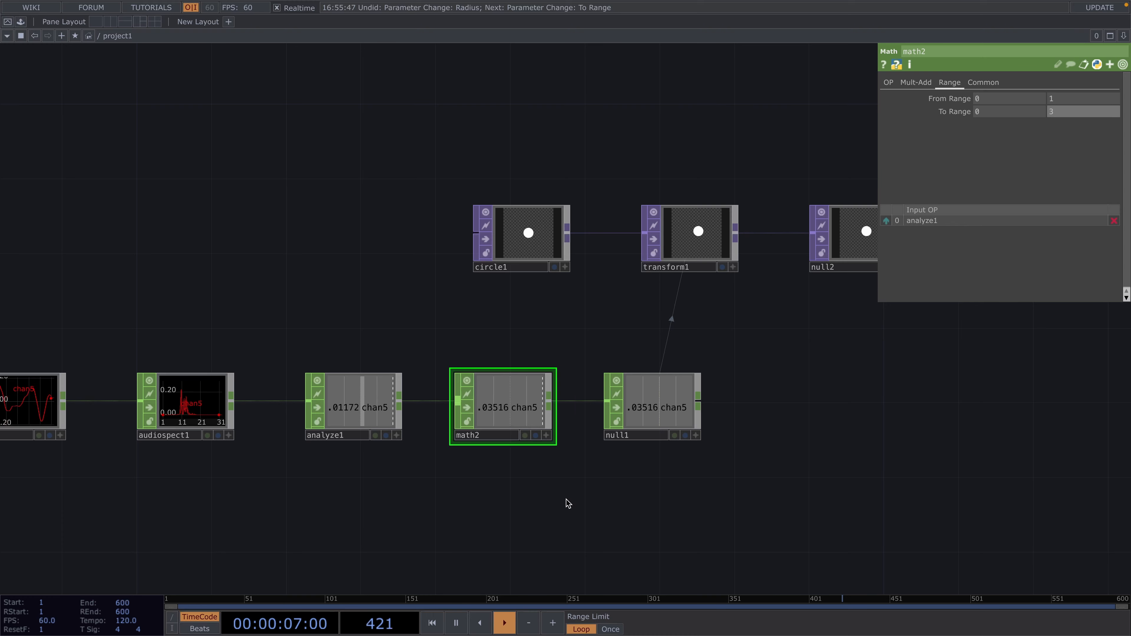
# - Move math2 and null1 along together and insert a Lag CHOP between the Analyze and Math CHOPs
pyautogui.moveTo(703, 521); pyautogui.dragTo(468, 350)
pyautogui.moveTo(464, 393); pyautogui.dragTo(670, 394)
pyautogui.rightClick(511, 400)
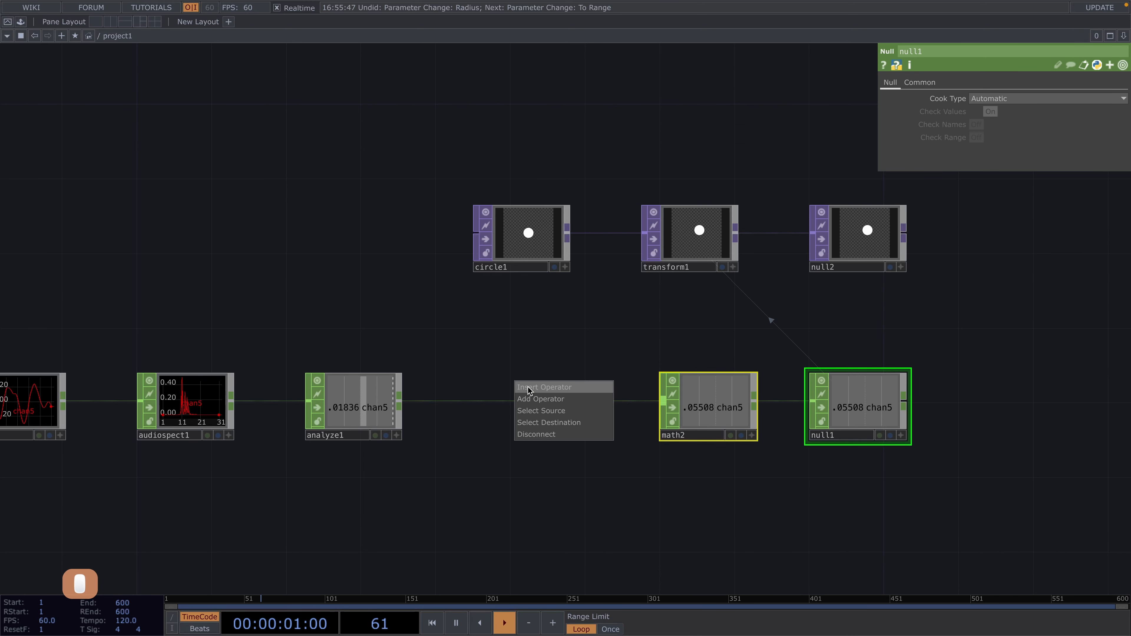
pyautogui.click(527, 387)
pyautogui.click(527, 387)
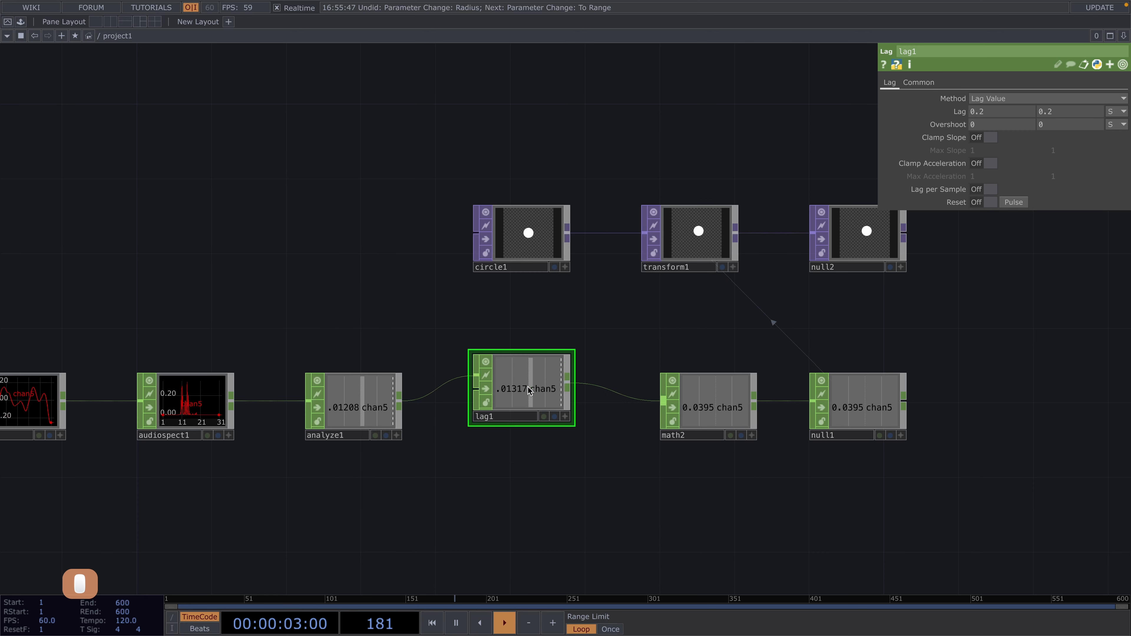
pyautogui.moveTo(528, 387); pyautogui.dragTo(528, 404)
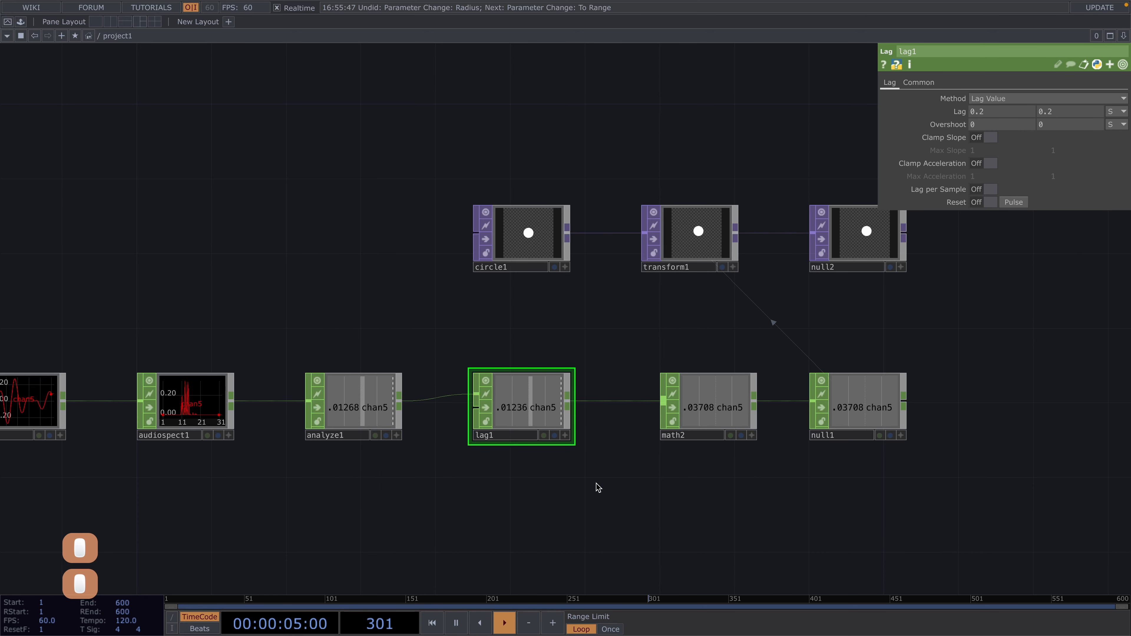
pyautogui.moveTo(661, 505); pyautogui.dragTo(568, 505)
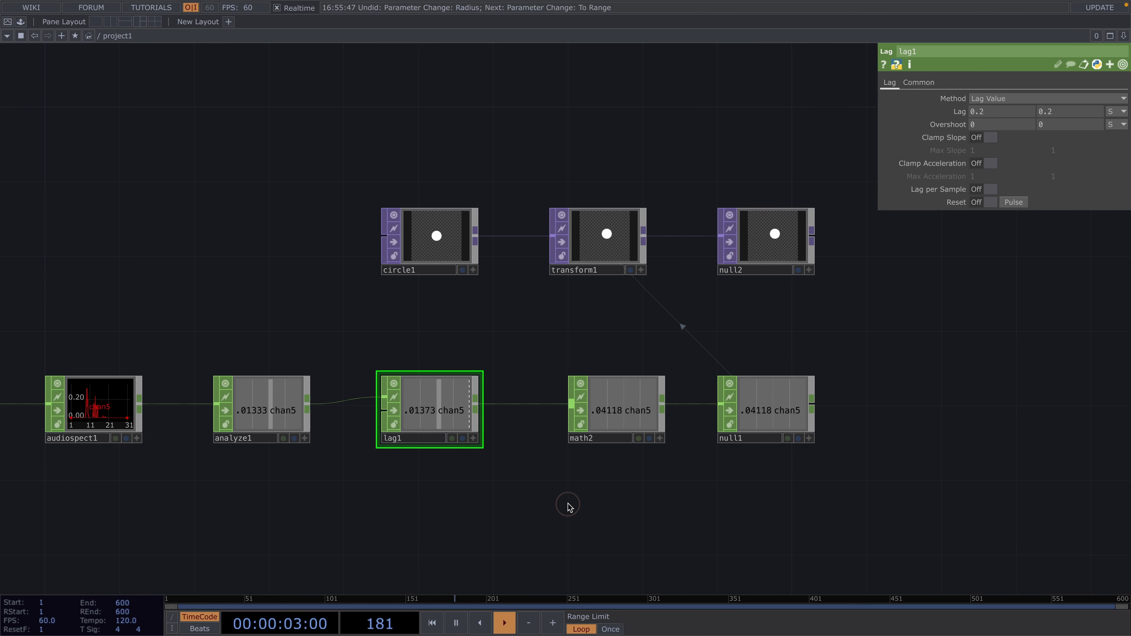
pyautogui.scroll(-10, 445, 516)
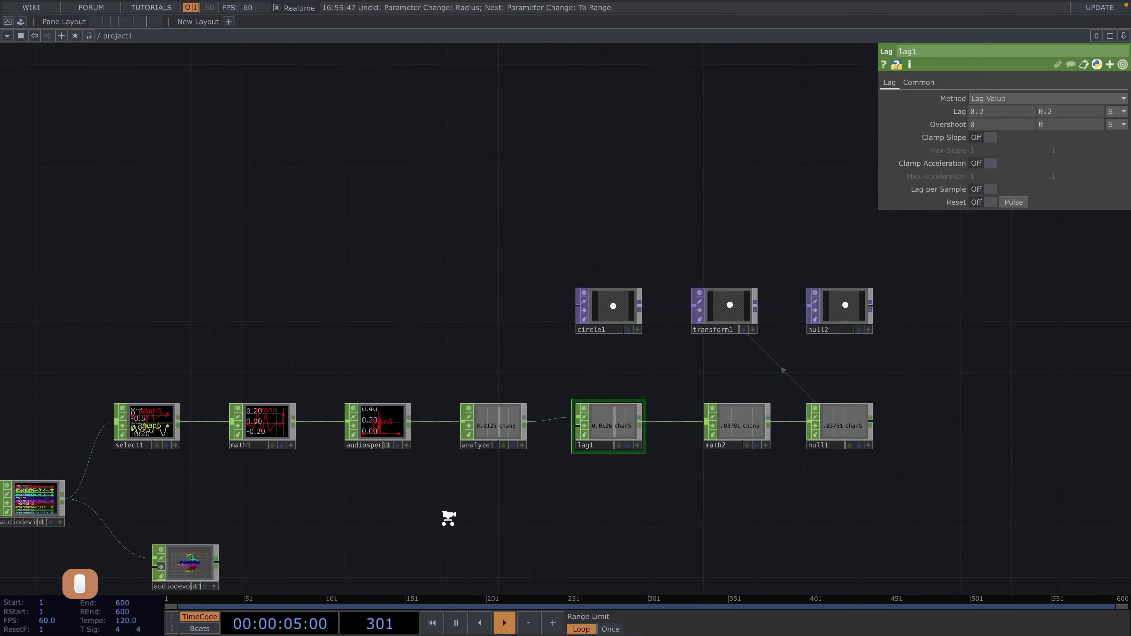
pyautogui.moveTo(444, 394); pyautogui.dragTo(402, 404)
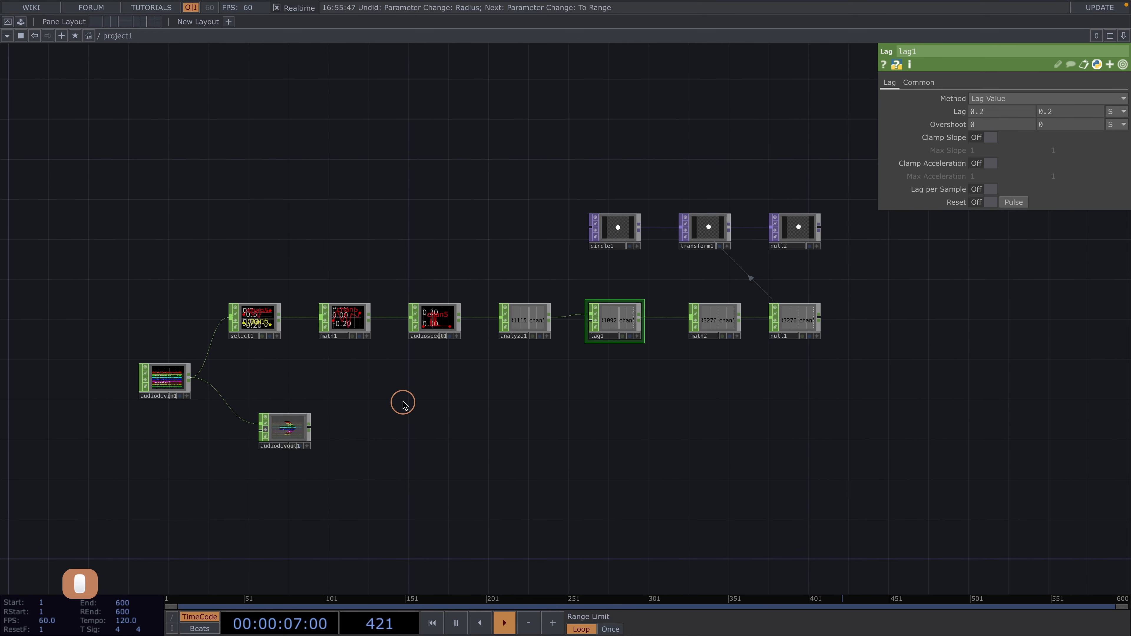
# - Switch to Logic Pro, create a full-screen project from the 8-Bit Legends Live Loops grid, and briefly view its mixer
pyautogui.hotkey('ctrl', 'Left')
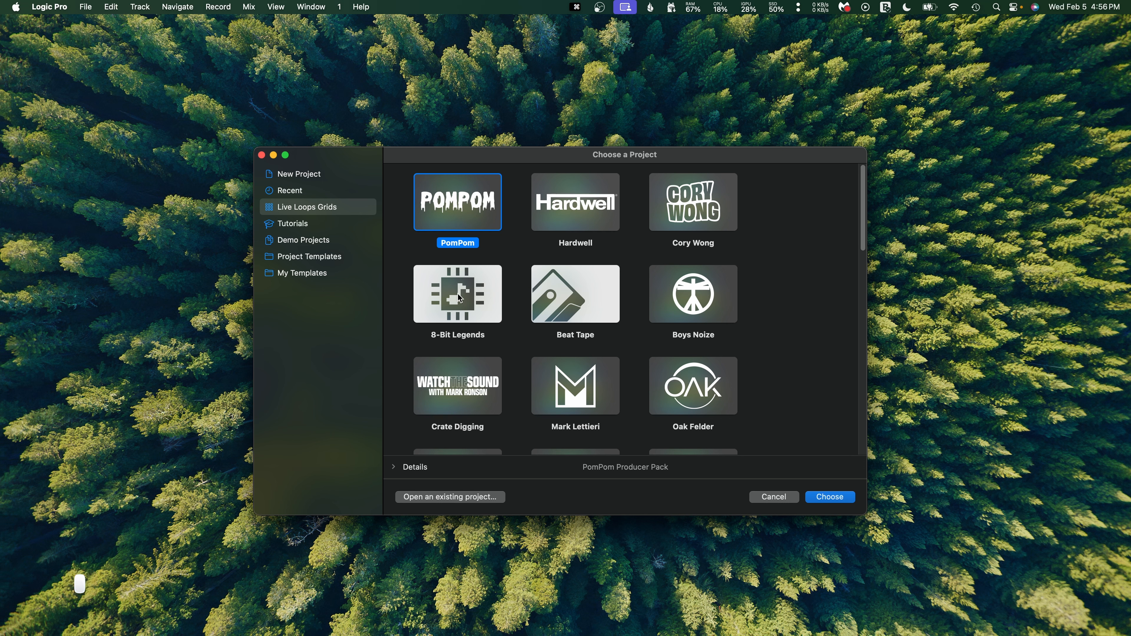
pyautogui.doubleClick(458, 295)
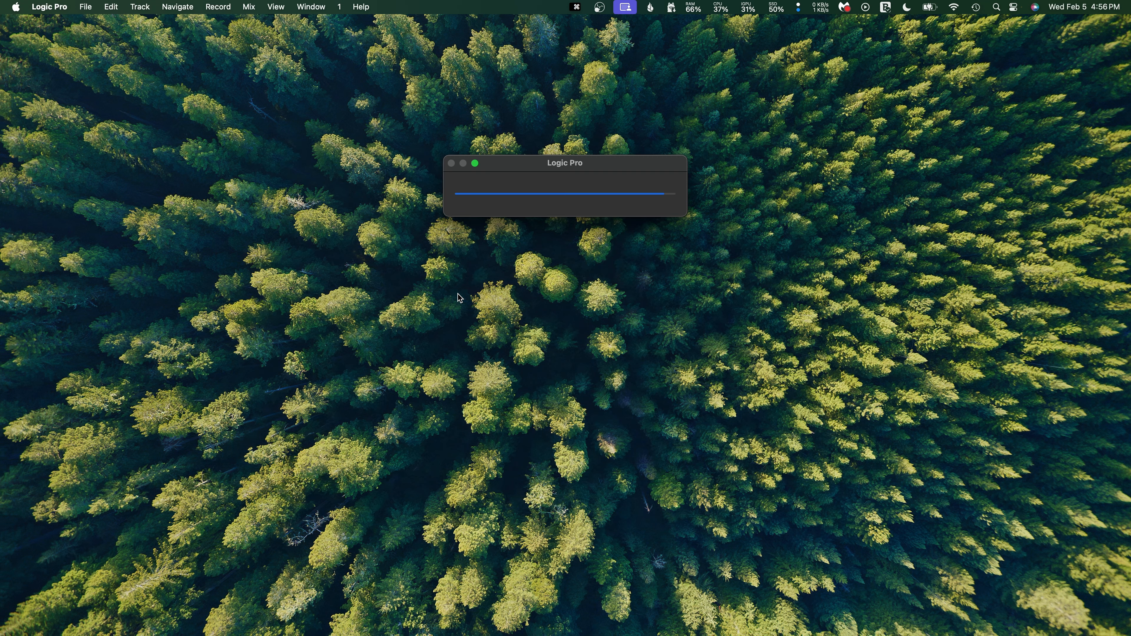
pyautogui.hotkey('ctrl', 'f')
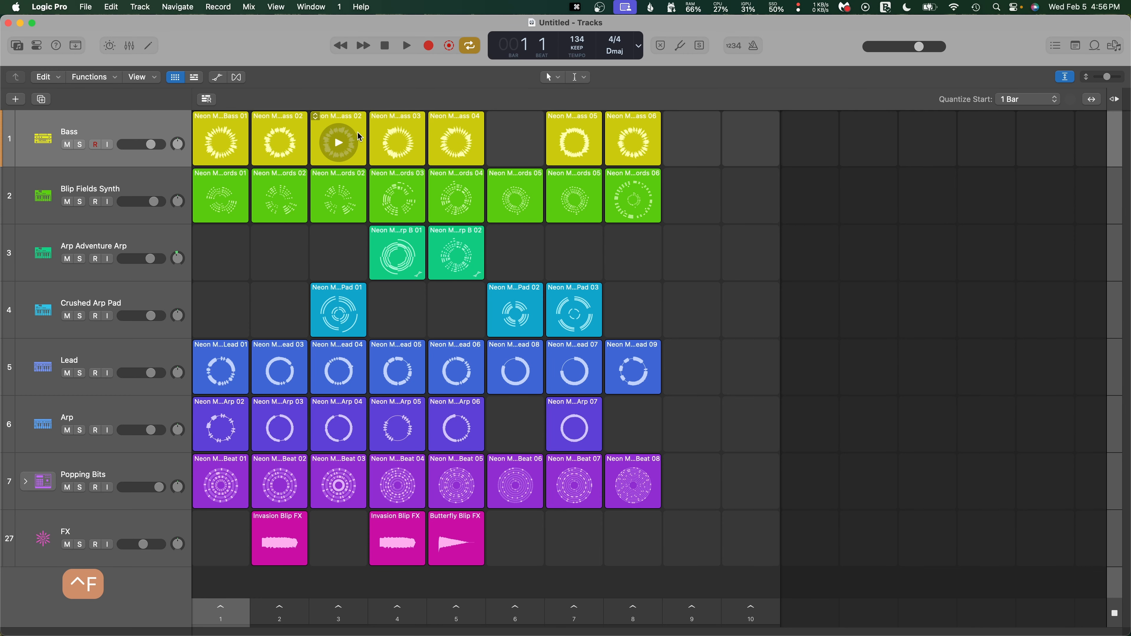
pyautogui.press('x')
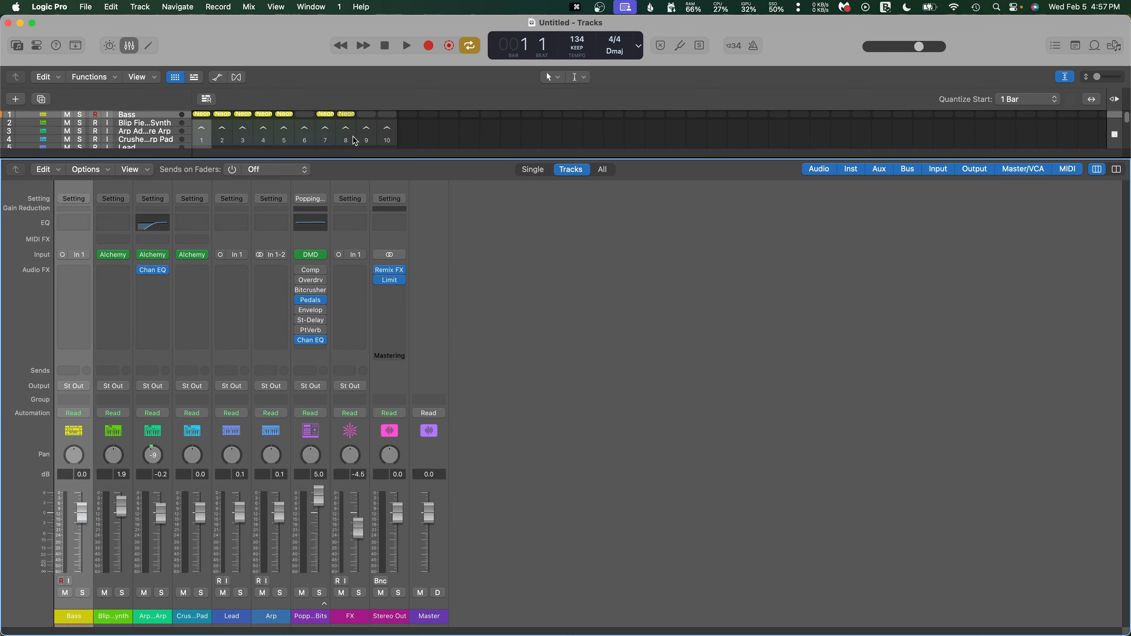
pyautogui.press('x')
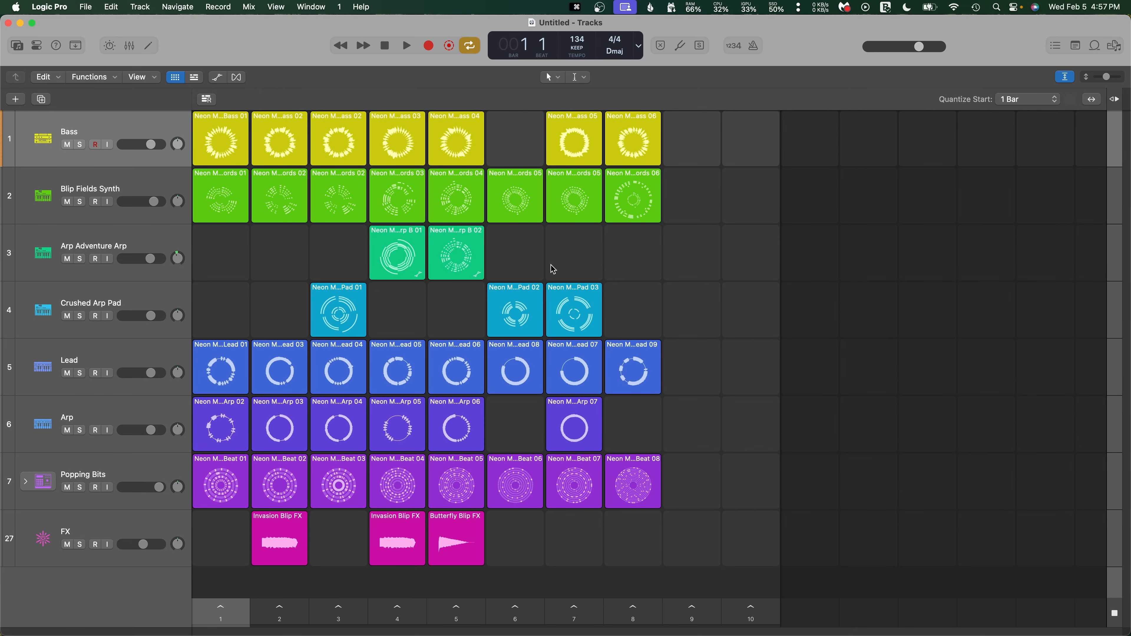